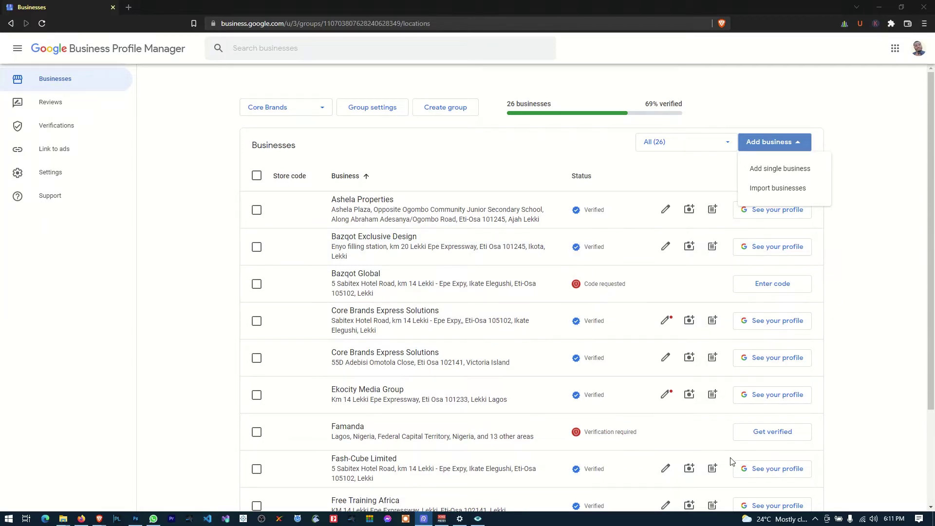
# Choose Add single business and begin typing 'Cpre' as the business name.
pyautogui.click(112, 502)
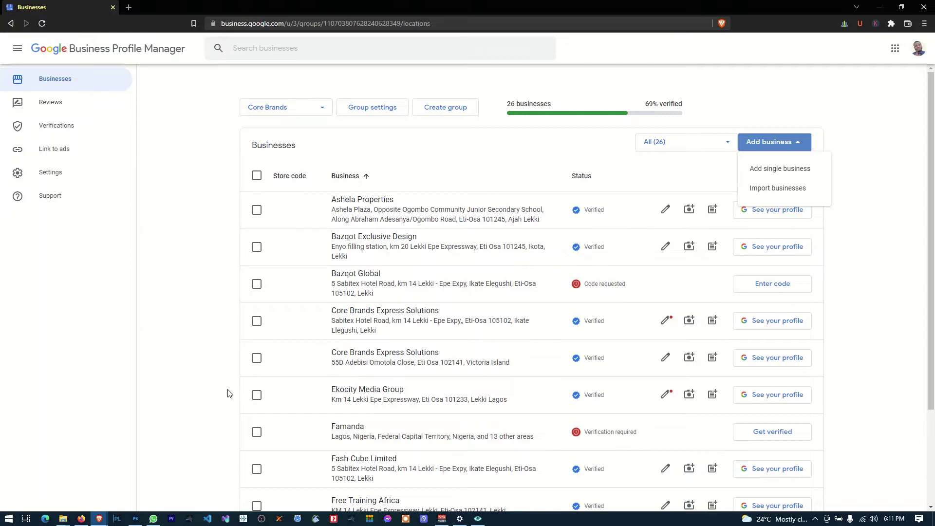
pyautogui.click(171, 304)
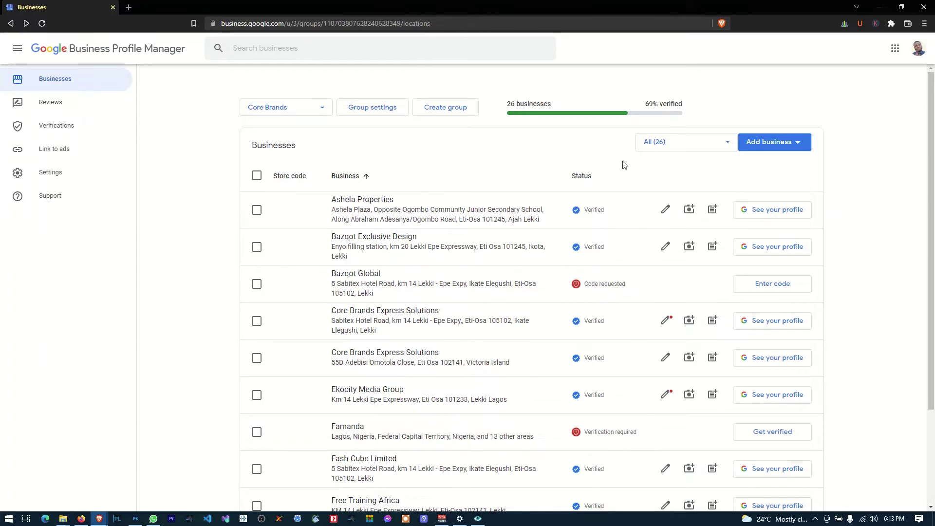
pyautogui.click(799, 144)
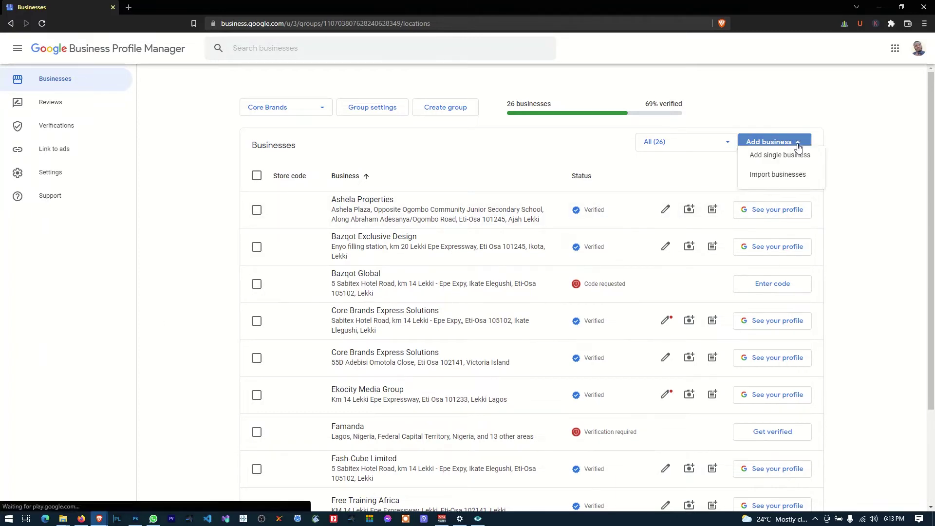
pyautogui.click(771, 115)
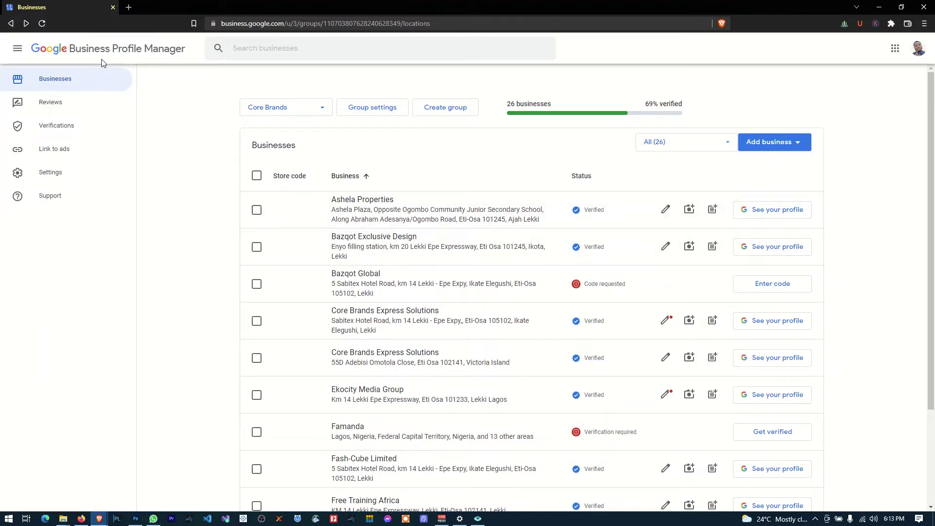
pyautogui.click(772, 142)
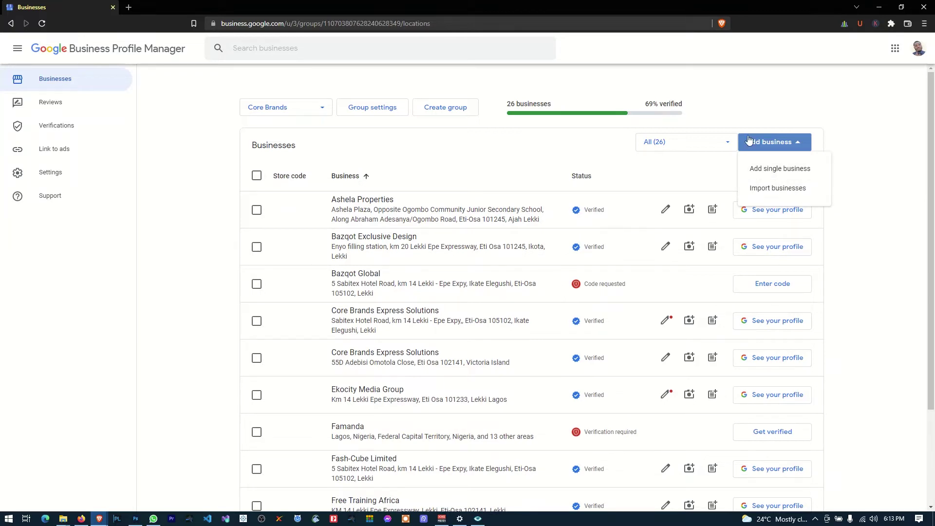
pyautogui.click(762, 168)
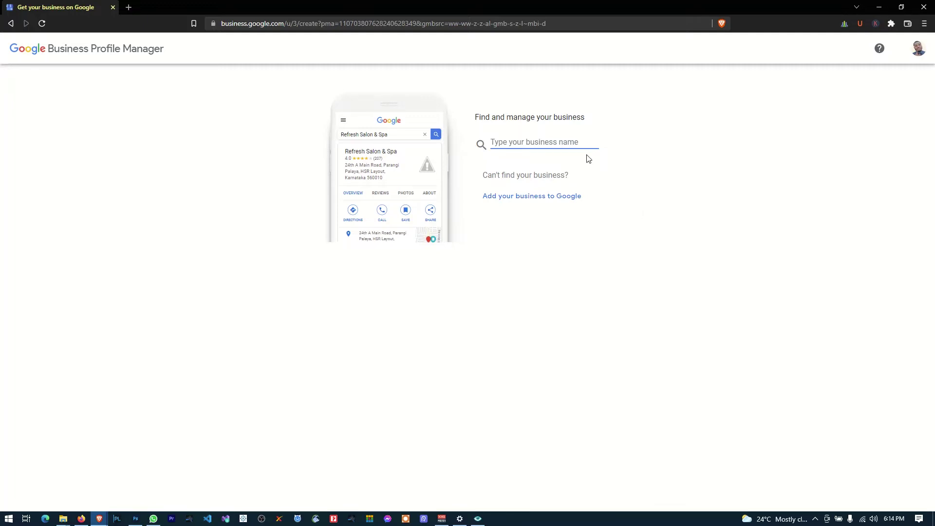
pyautogui.write('Cpre')
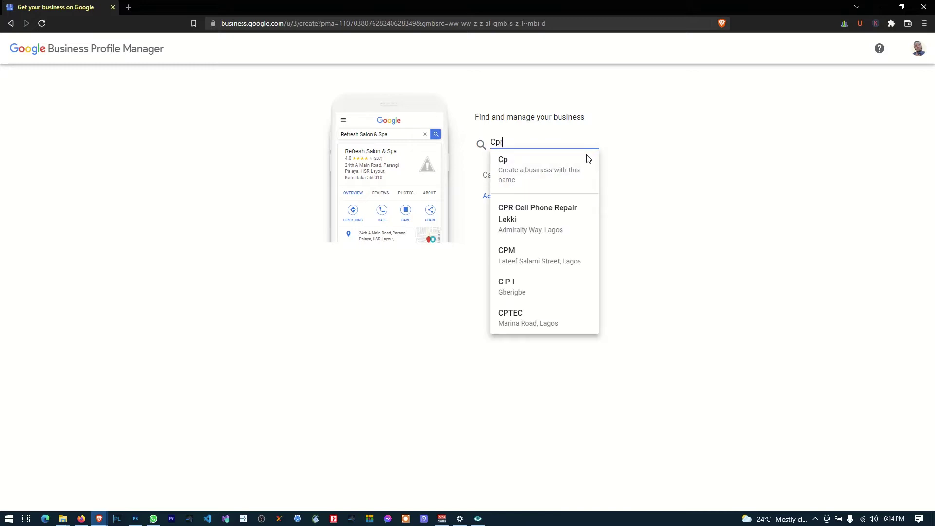
# Correct the name to 'Core Business Centre' and add it as a new business instead of an existing listing.
pyautogui.press('BackSpace')
pyautogui.press('BackSpace')
pyautogui.press('BackSpace')
pyautogui.write('ore')
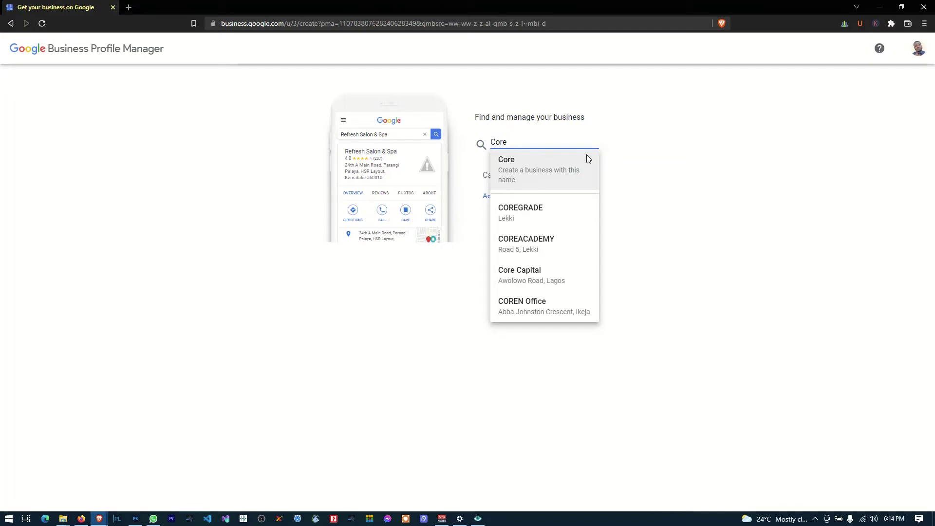
pyautogui.write('Busines')
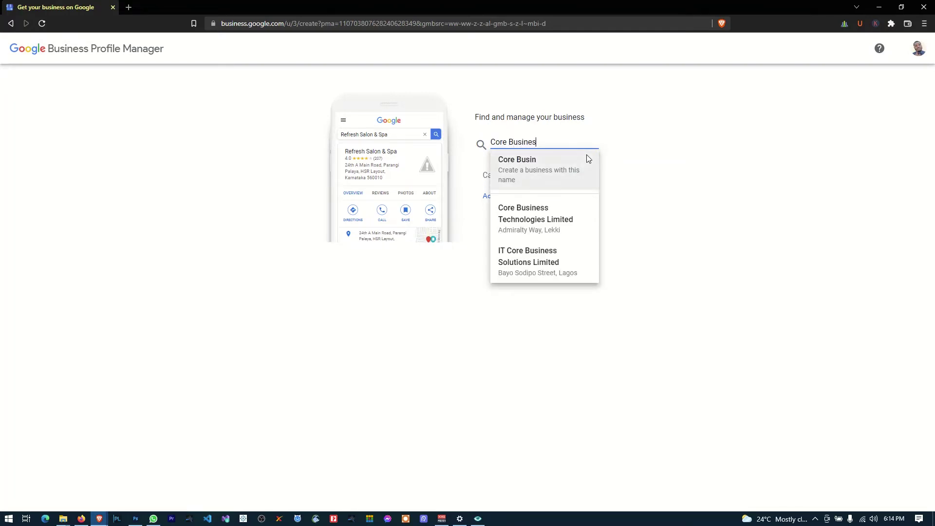
pyautogui.write('s Centre')
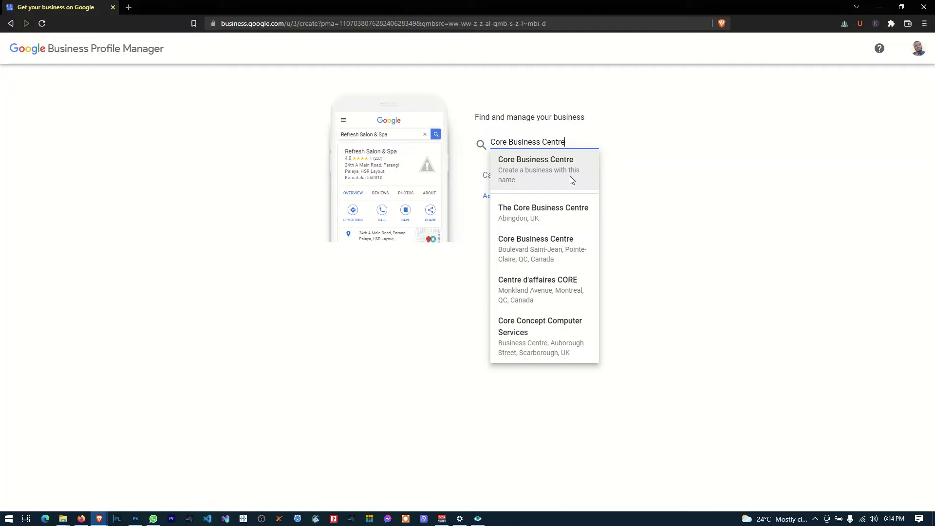
pyautogui.press('Escape')
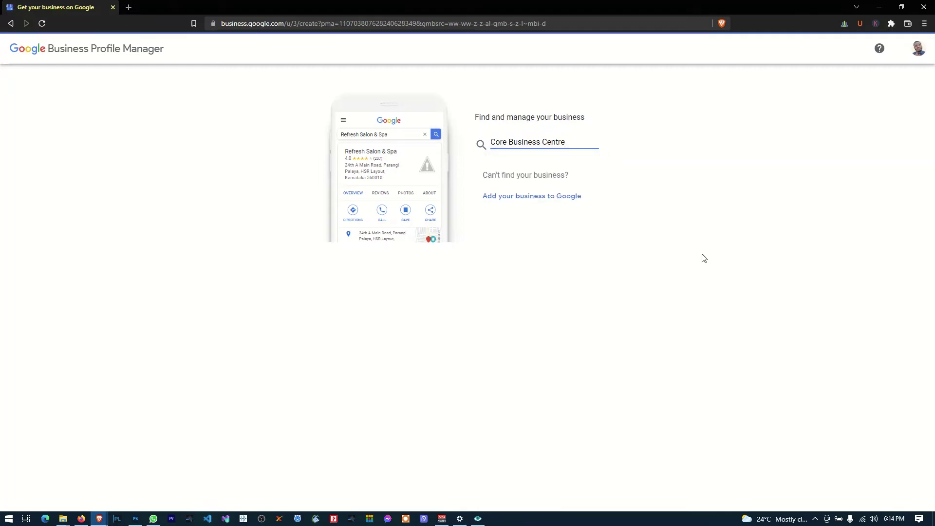
pyautogui.click(536, 197)
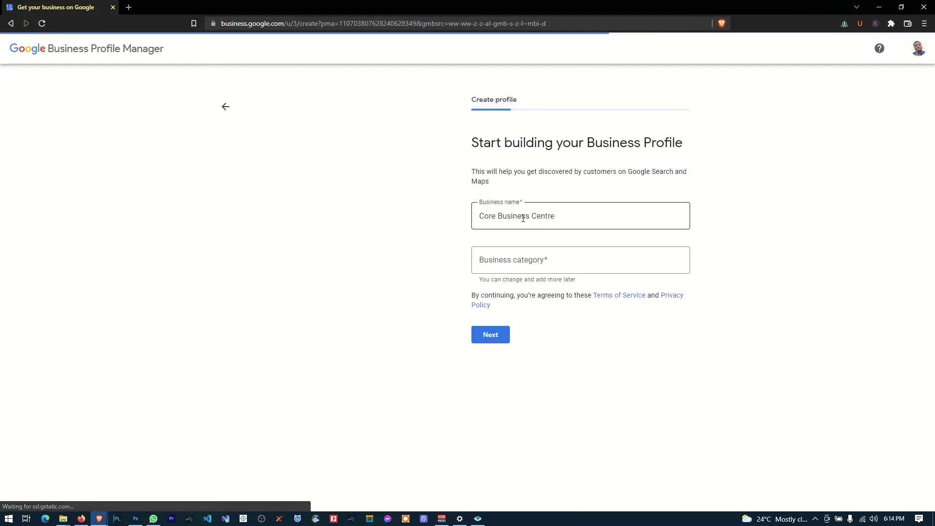
# Search 'business', pick Business center as the category, and continue.
pyautogui.click(514, 263)
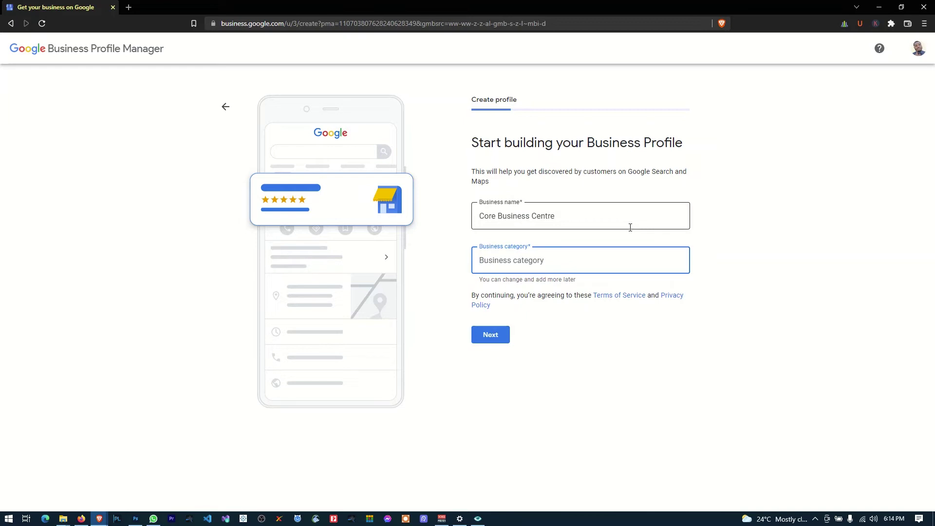
pyautogui.write('business')
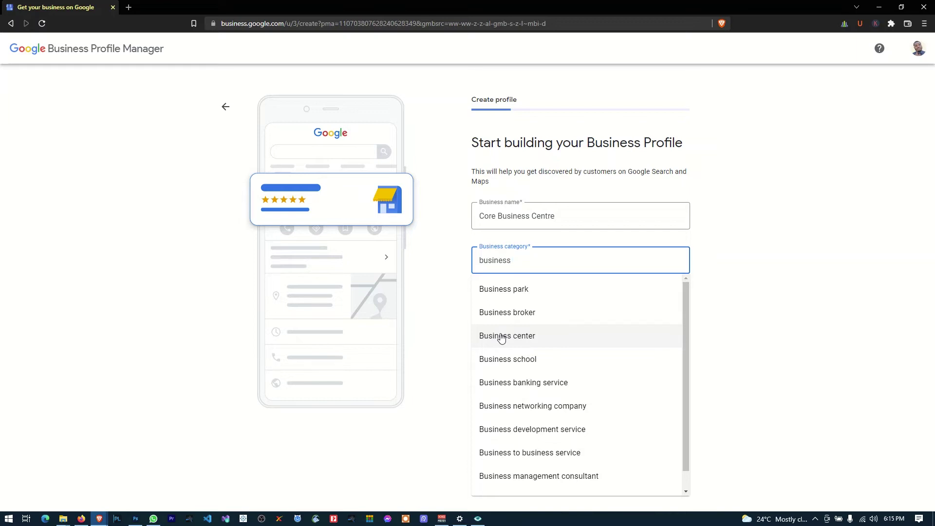
pyautogui.click(502, 337)
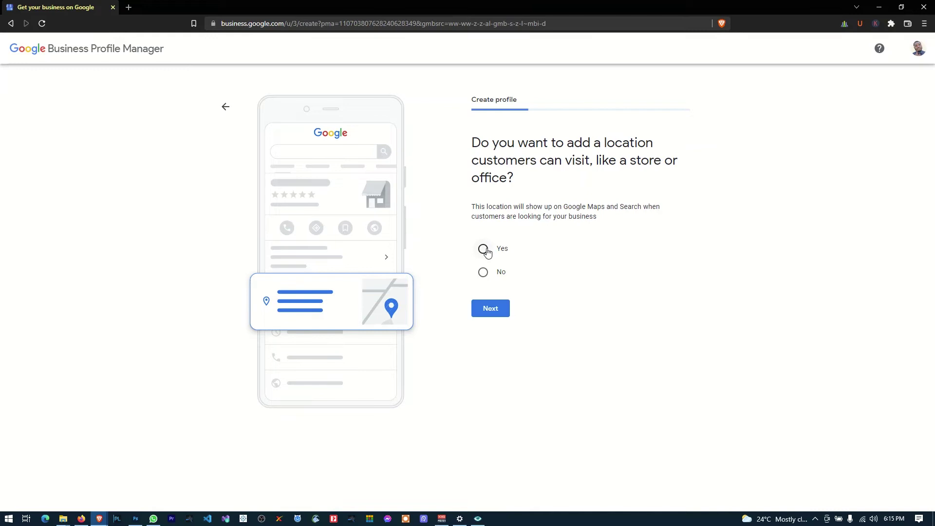
pyautogui.click(488, 253)
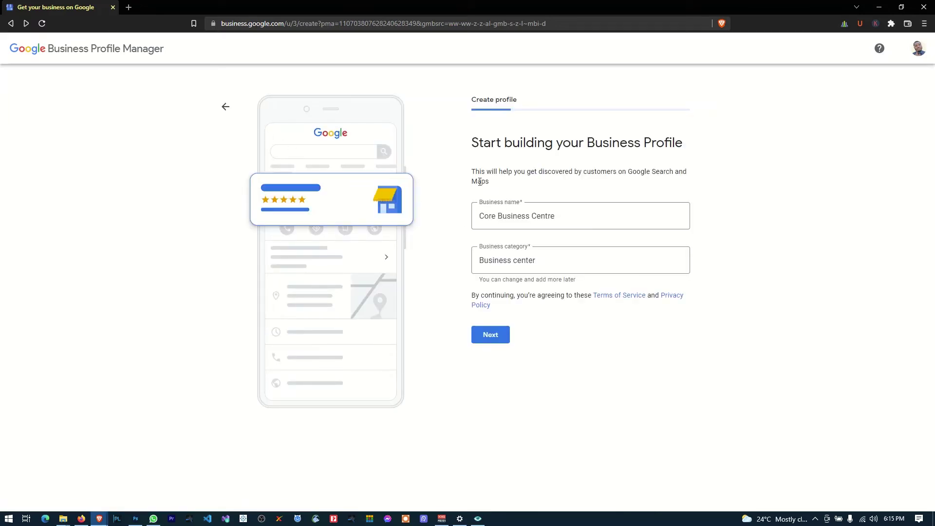
pyautogui.moveTo(466, 182); pyautogui.dragTo(549, 190)
pyautogui.moveTo(497, 216); pyautogui.dragTo(556, 206)
pyautogui.click(600, 192)
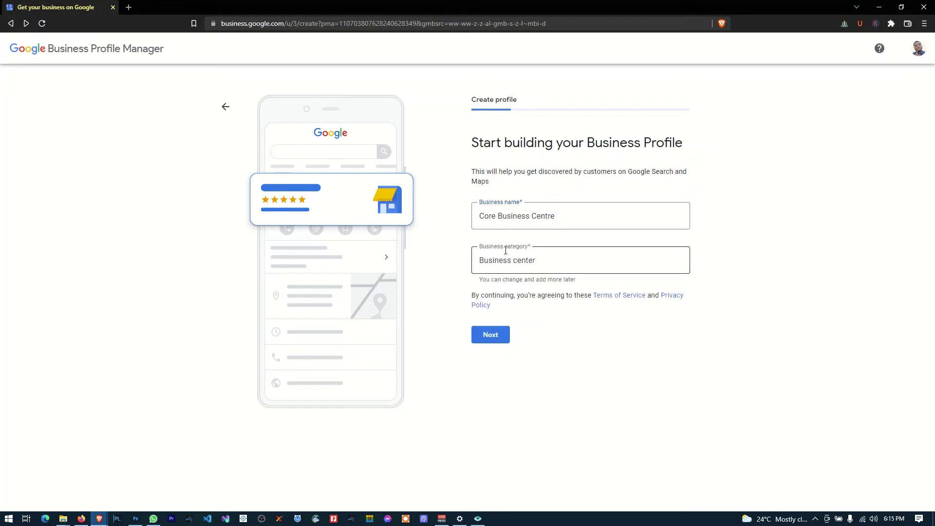
pyautogui.click(548, 259)
pyautogui.click(464, 274)
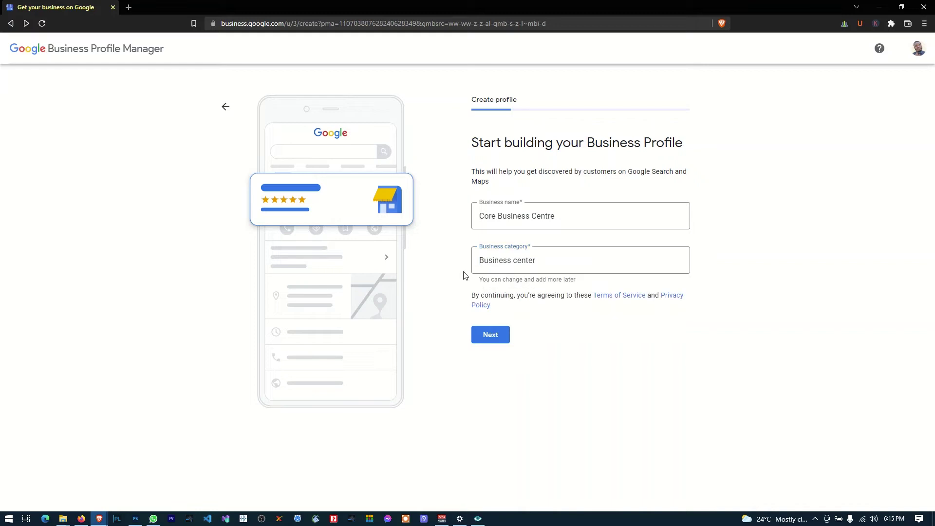
pyautogui.click(490, 335)
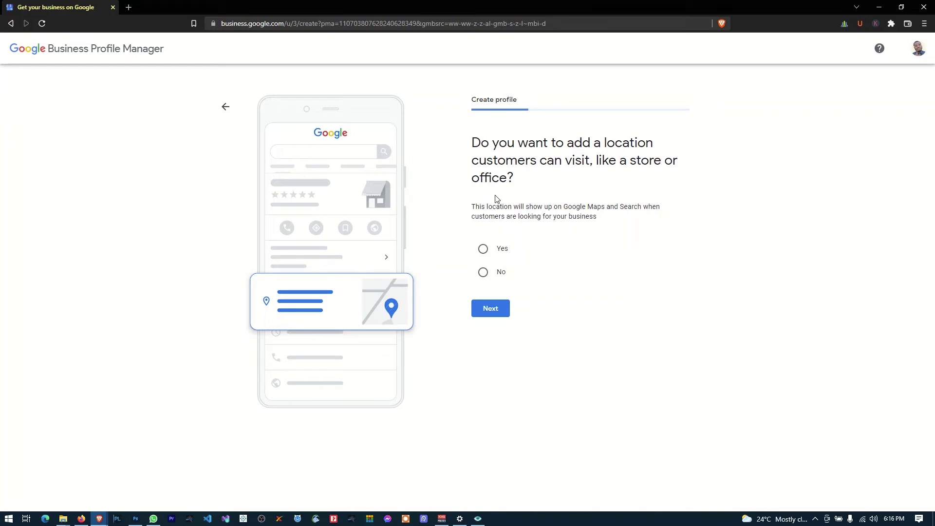
# Answer Yes to having a location customers can visit and continue.
pyautogui.click(483, 249)
pyautogui.click(490, 311)
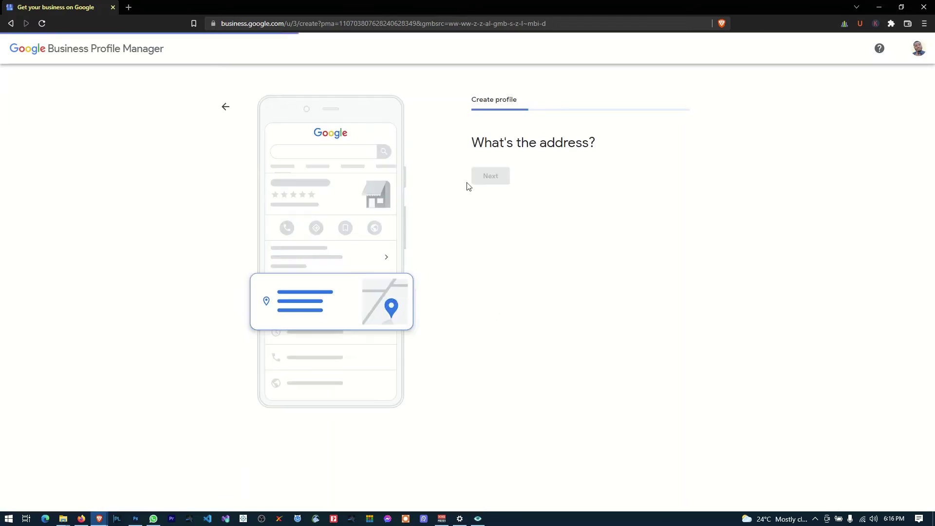
# Fill the street address from the saved Sabitex address, add '5', and enter Eti Osa as the area.
pyautogui.click(529, 237)
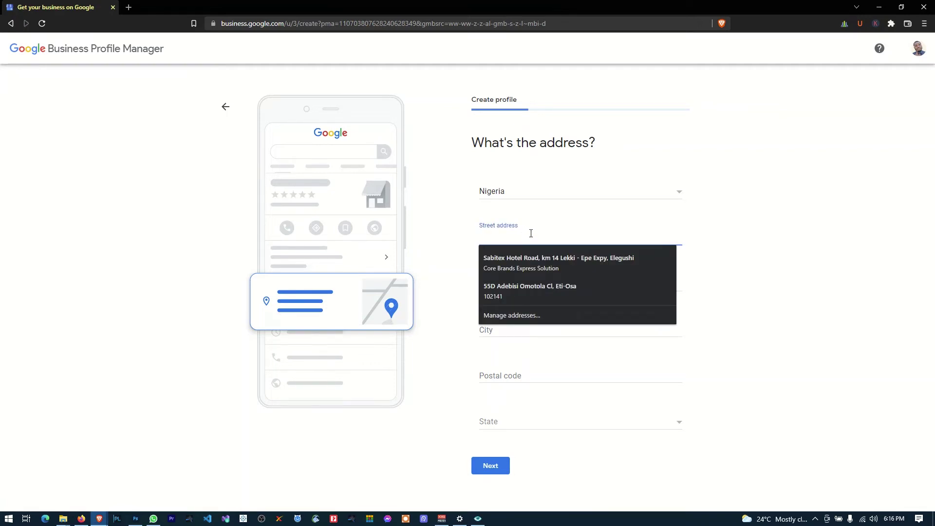
pyautogui.write('1')
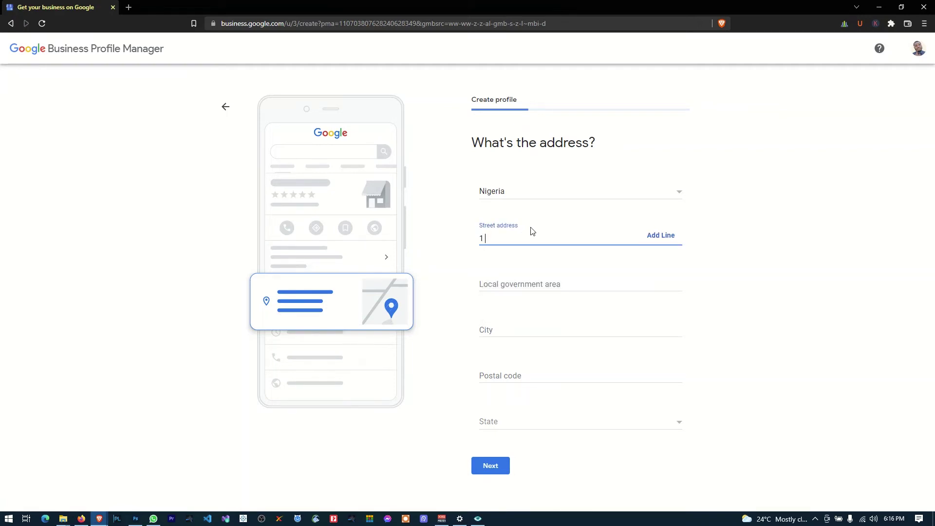
pyautogui.write(' Sabitex')
pyautogui.press('BackSpace')
pyautogui.press('BackSpace')
pyautogui.press('BackSpace')
pyautogui.press('BackSpace')
pyautogui.press('BackSpace')
pyautogui.press('BackSpace')
pyautogui.press('BackSpace')
pyautogui.press('BackSpace')
pyautogui.press('BackSpace')
pyautogui.click(536, 238)
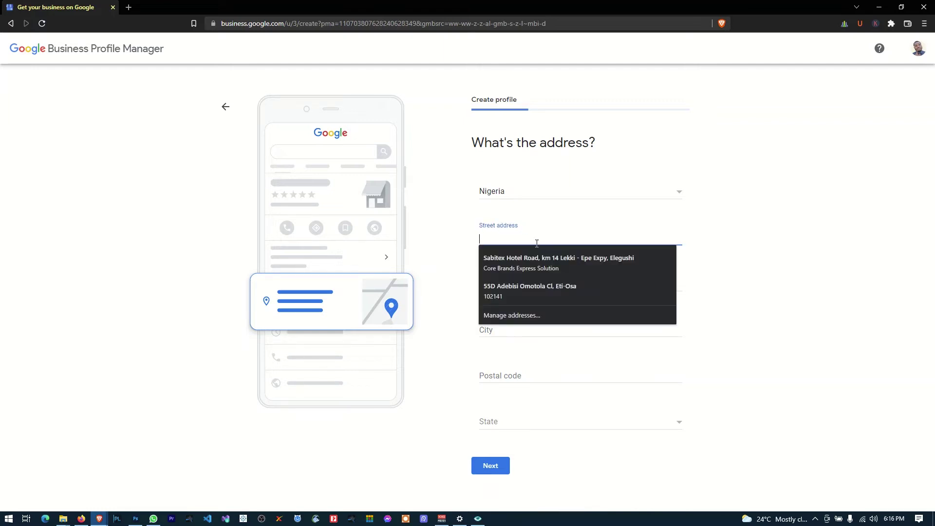
pyautogui.click(532, 253)
pyautogui.click(481, 239)
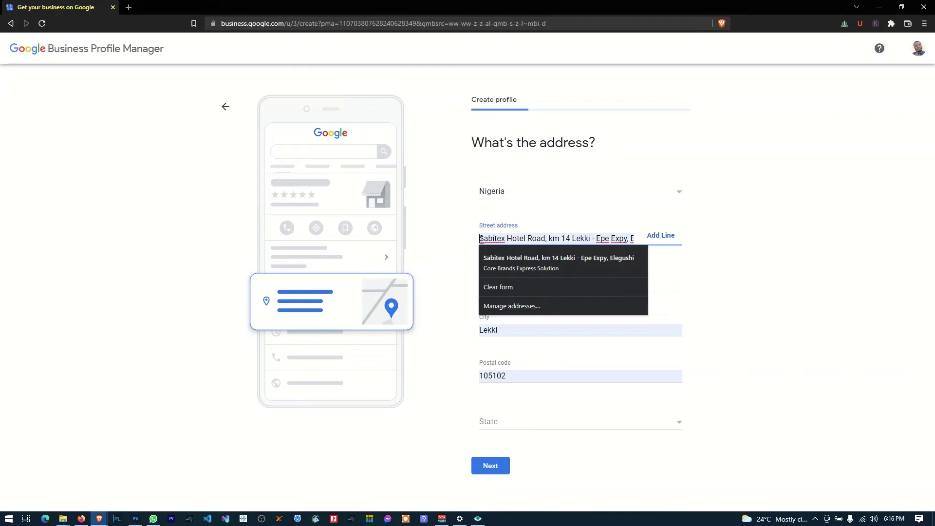
pyautogui.press('Escape')
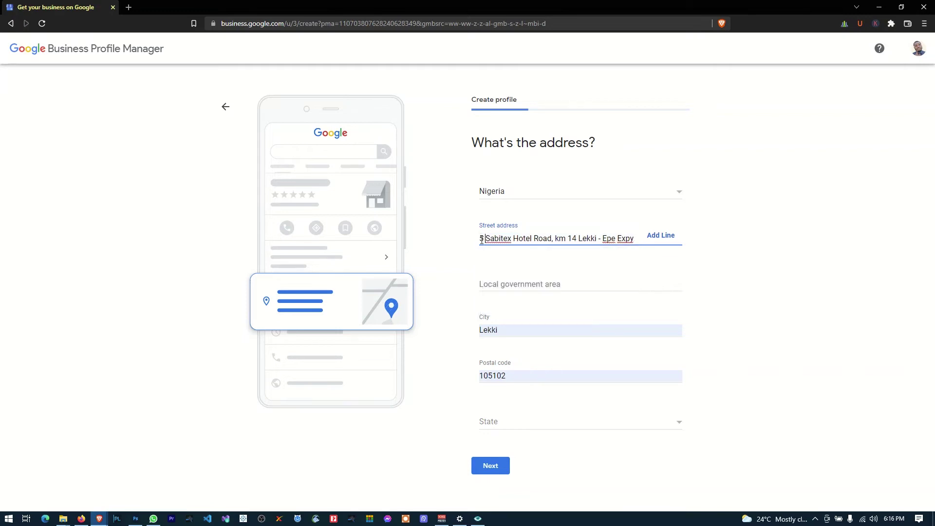
pyautogui.write('5')
pyautogui.click(552, 284)
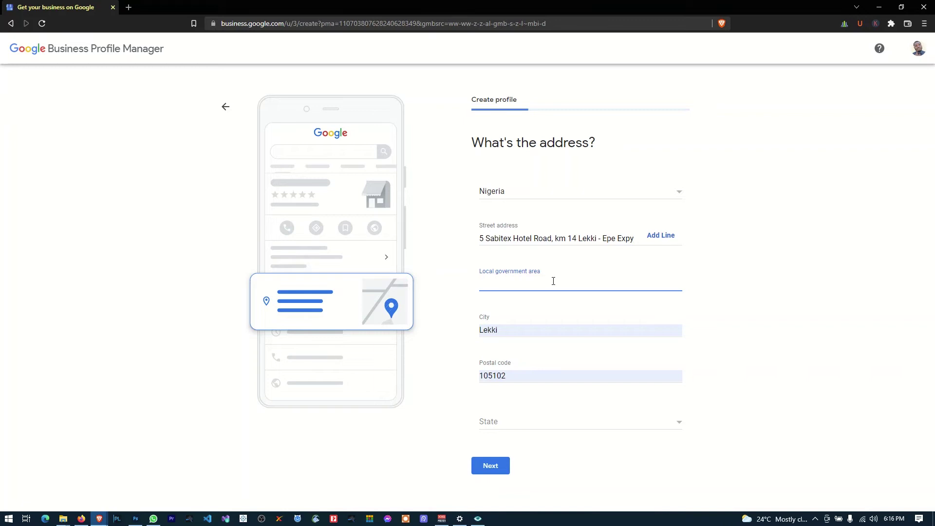
pyautogui.write('Eti Osa')
pyautogui.moveTo(602, 239); pyautogui.dragTo(673, 249)
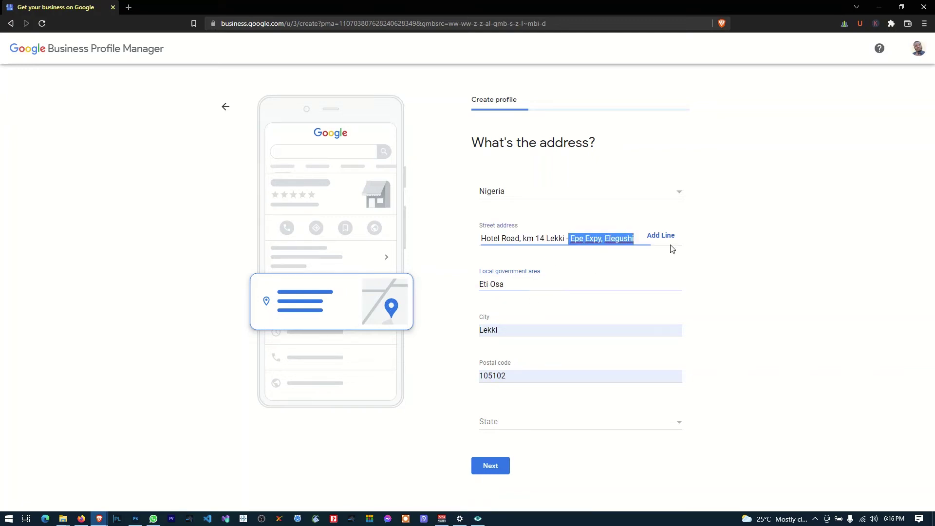
pyautogui.click(555, 237)
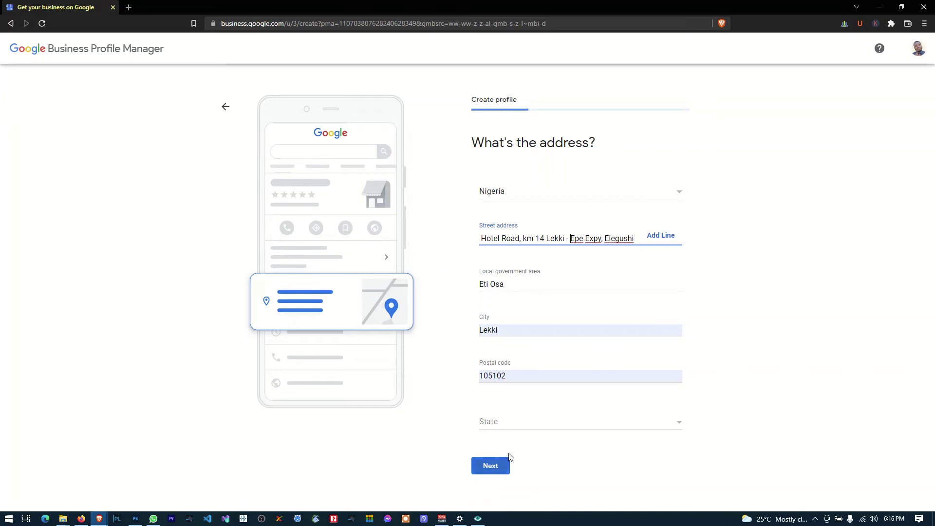
# Choose Lagos as the state and submit the address.
pyautogui.click(513, 426)
pyautogui.scroll(-10, 515, 428)
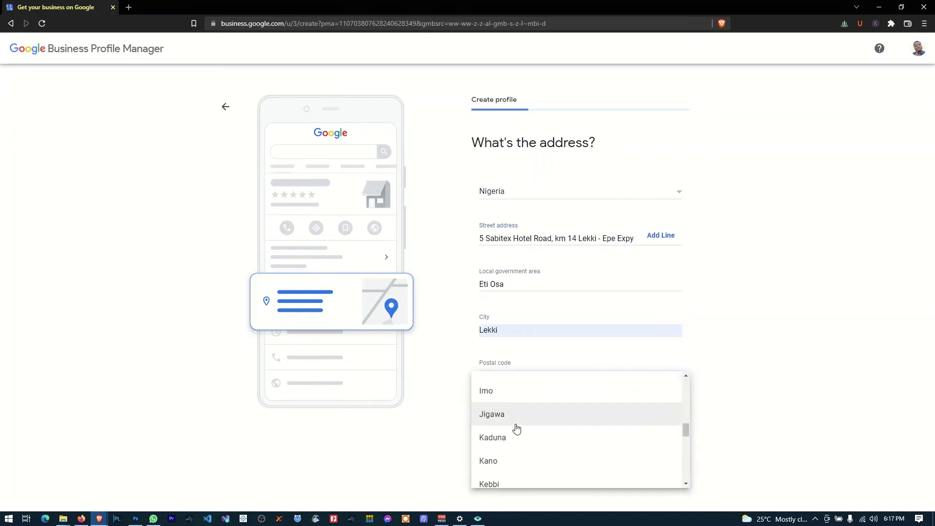
pyautogui.click(512, 433)
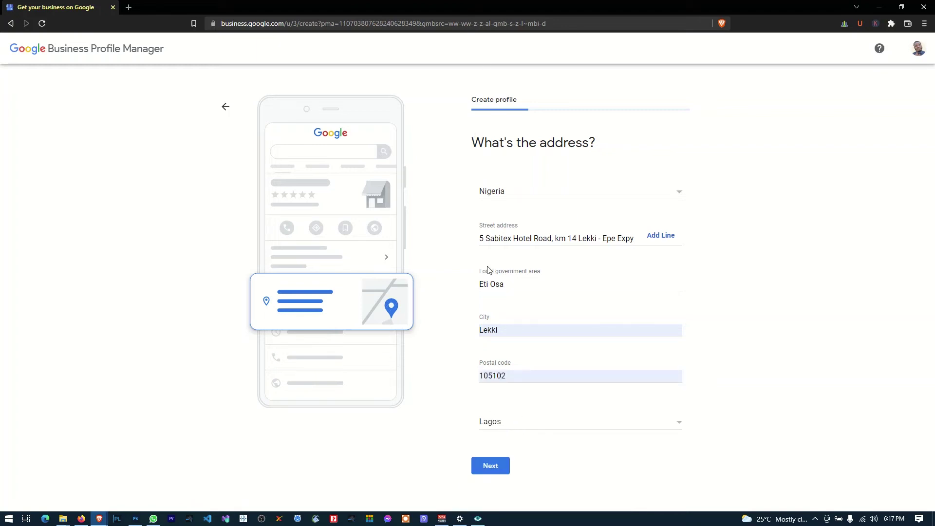
pyautogui.moveTo(464, 98); pyautogui.dragTo(535, 106)
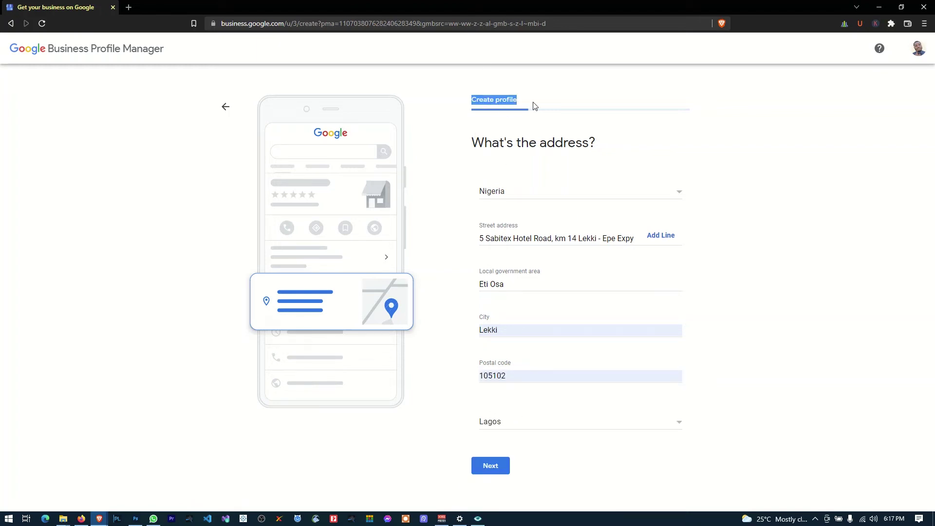
pyautogui.click(546, 96)
pyautogui.moveTo(470, 100); pyautogui.dragTo(531, 110)
pyautogui.click(491, 468)
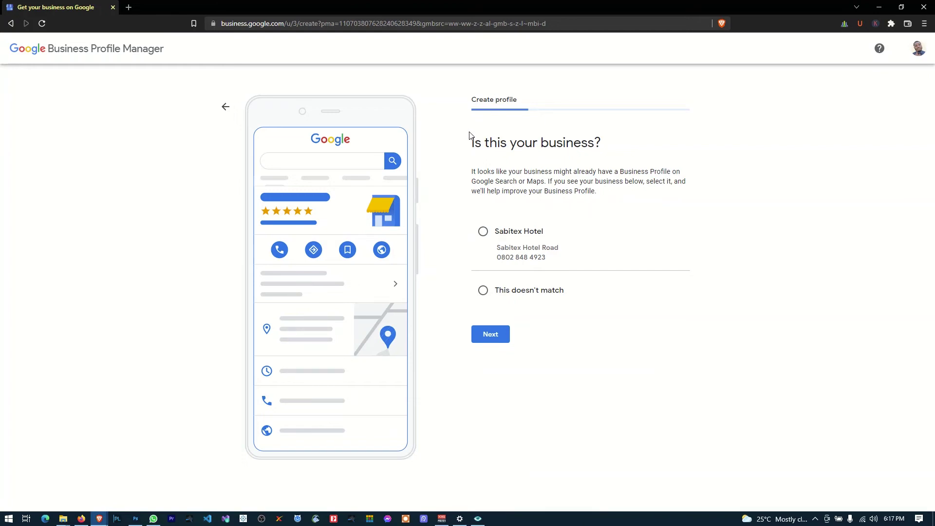
# Mark the suggested Sabitex Hotel listing as 'This doesn't match' and continue.
pyautogui.moveTo(469, 141); pyautogui.dragTo(577, 135)
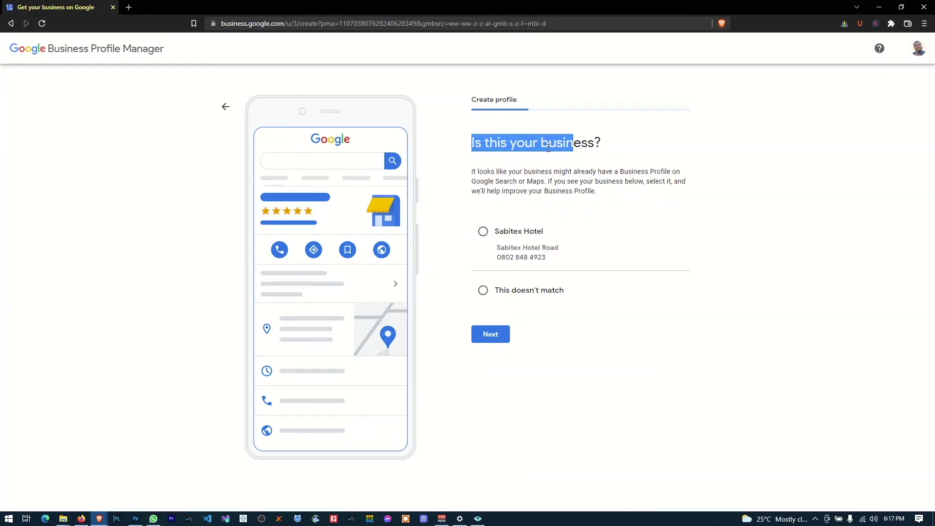
pyautogui.click(507, 140)
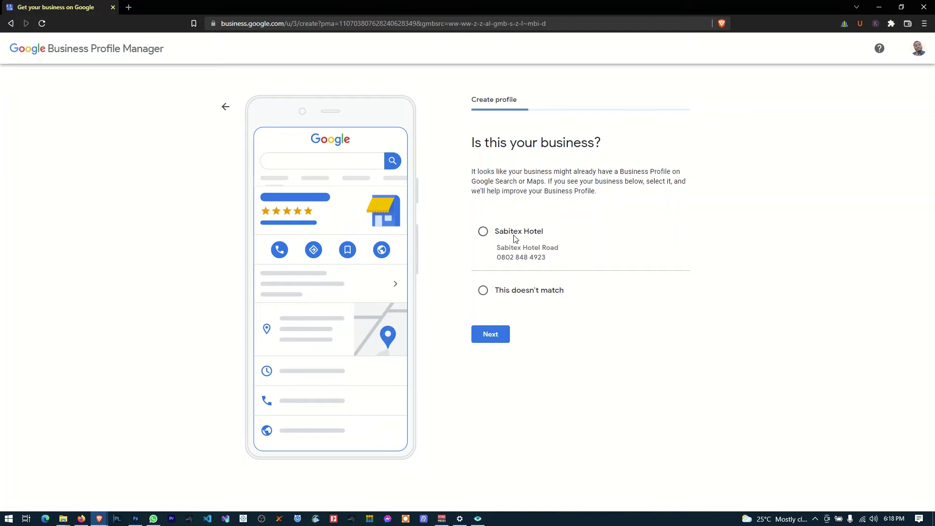
pyautogui.click(484, 294)
pyautogui.click(485, 333)
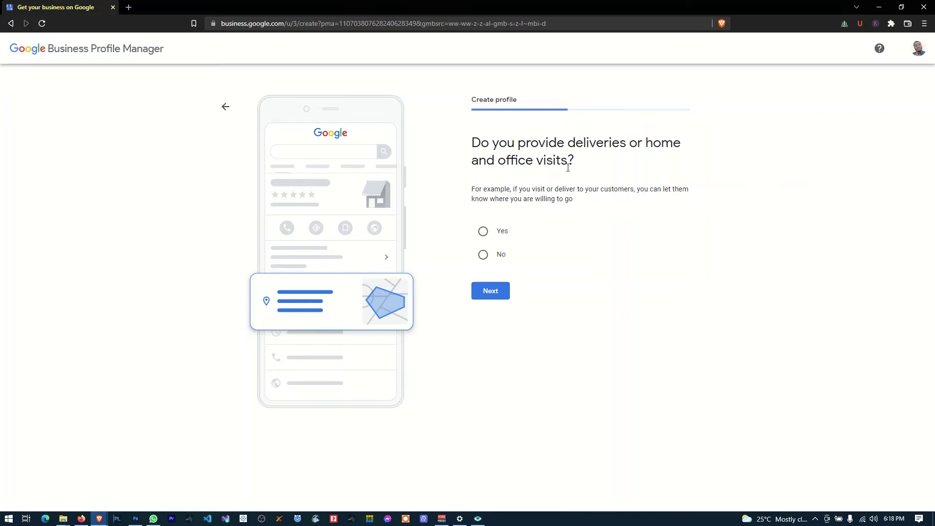
# Answer Yes to deliveries or home and office visits and continue.
pyautogui.click(483, 232)
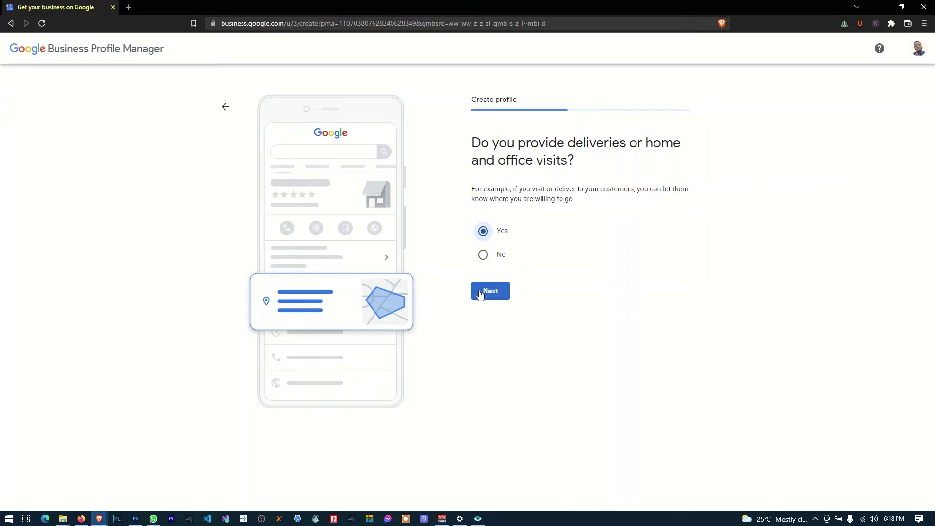
pyautogui.click(480, 292)
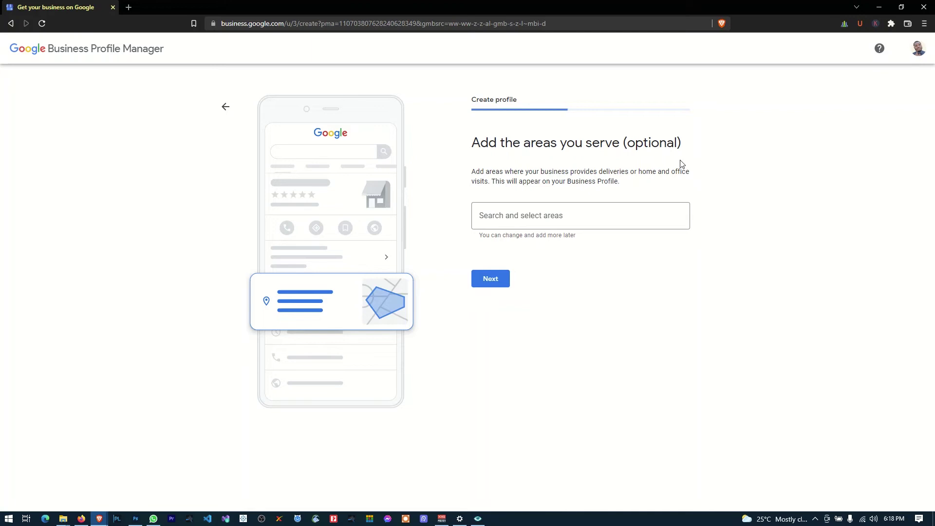
# Search 'Lekki' and add Lekki Phase 1, Lekki Penninsula II, Lekki, and Lekki/Ikate And Environs.
pyautogui.click(538, 219)
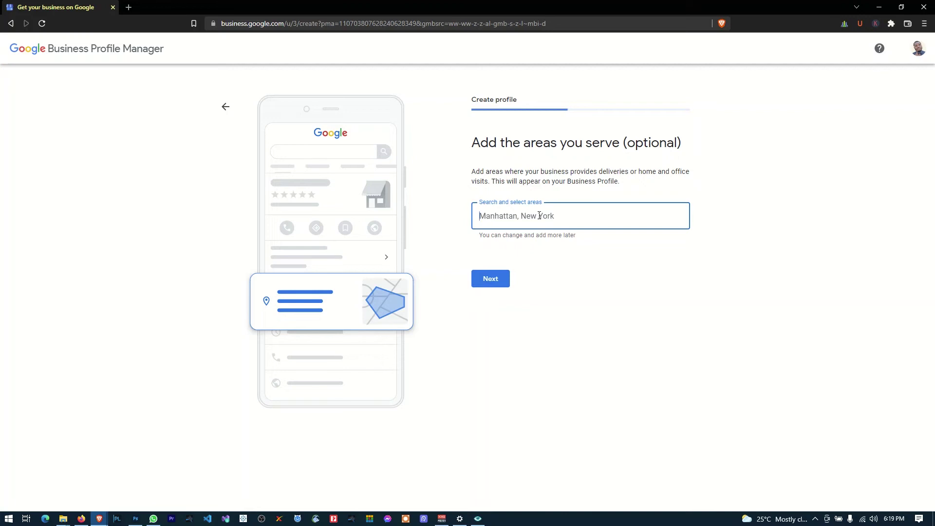
pyautogui.write('Lekki')
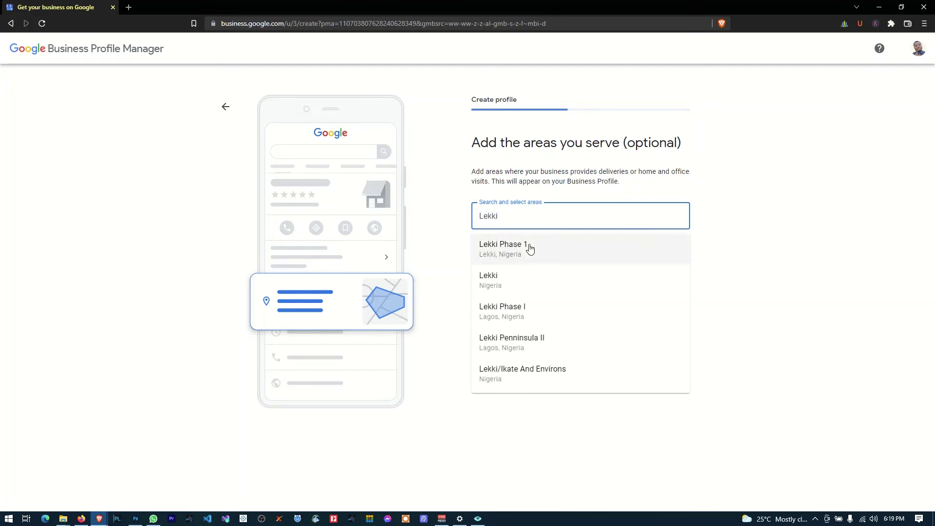
pyautogui.click(530, 248)
pyautogui.write('Lekki')
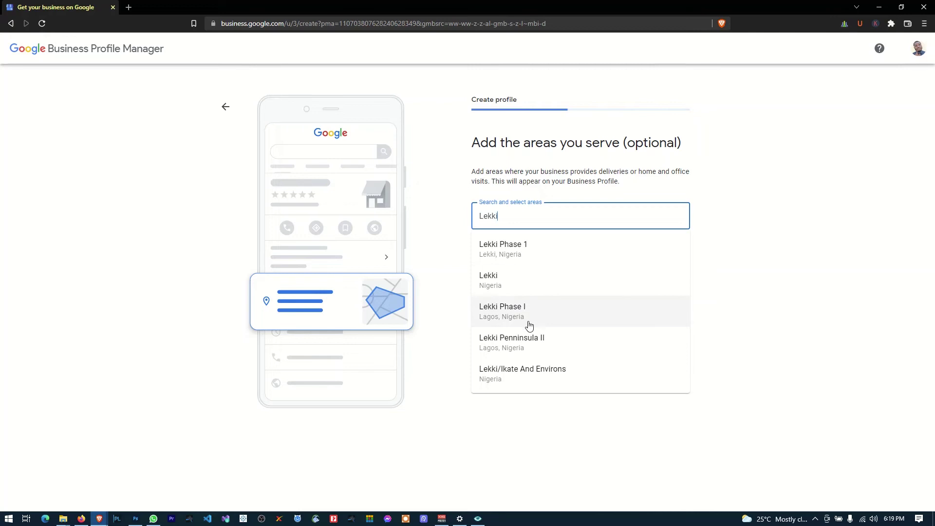
pyautogui.click(522, 341)
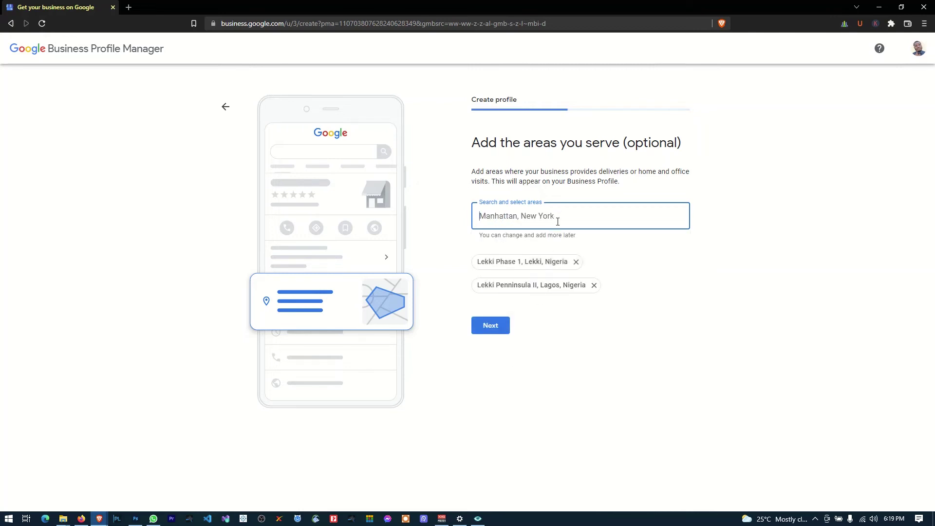
pyautogui.write('Lekki')
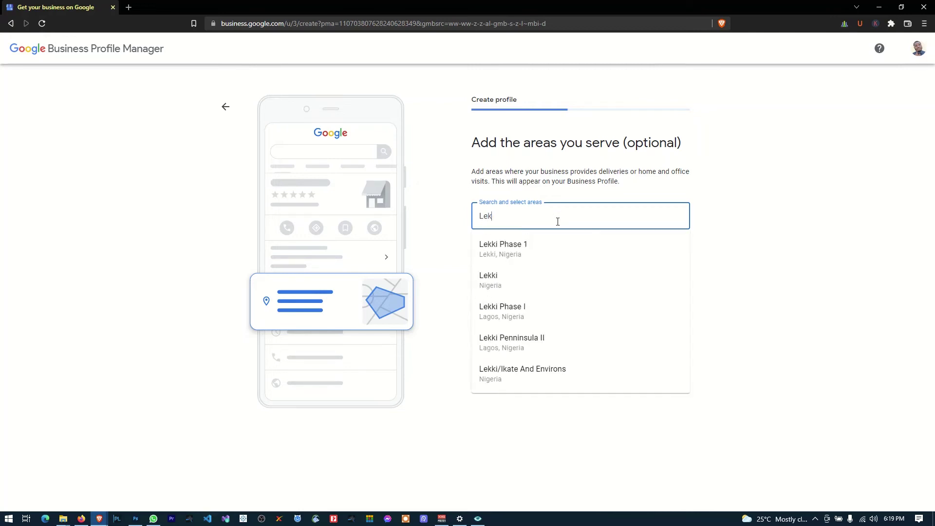
pyautogui.click(533, 278)
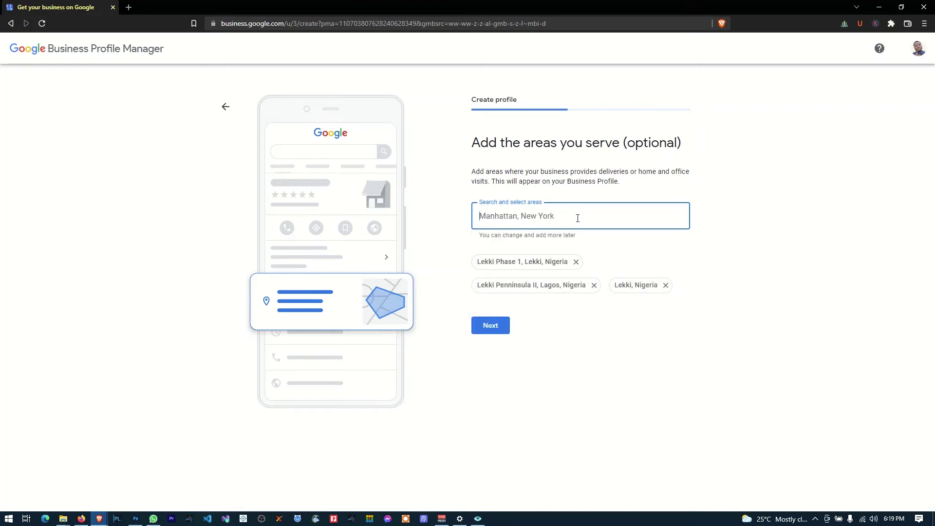
pyautogui.write('Lekki')
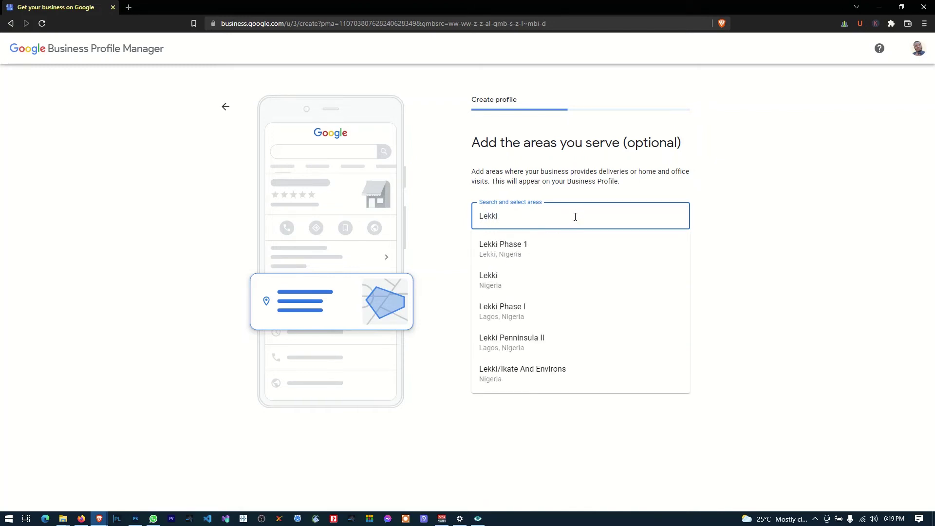
pyautogui.click(549, 378)
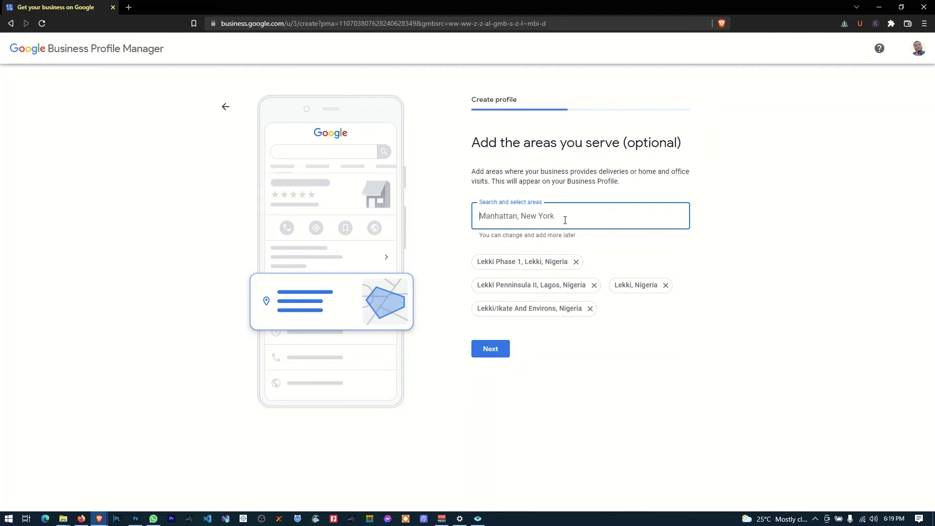
# Add Victoria Island, Lagos and VGC, Lekki, Nigeria as served areas, then continue.
pyautogui.write('Jaka')
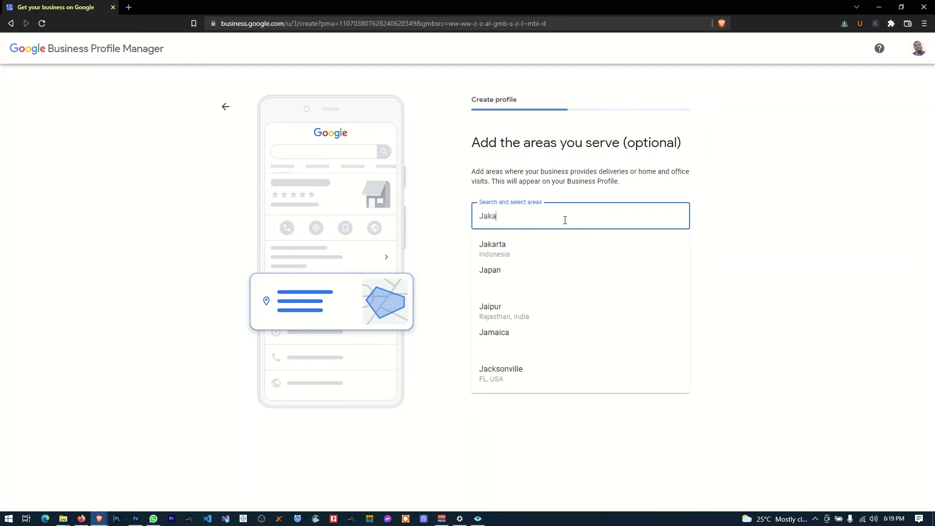
pyautogui.write('nde')
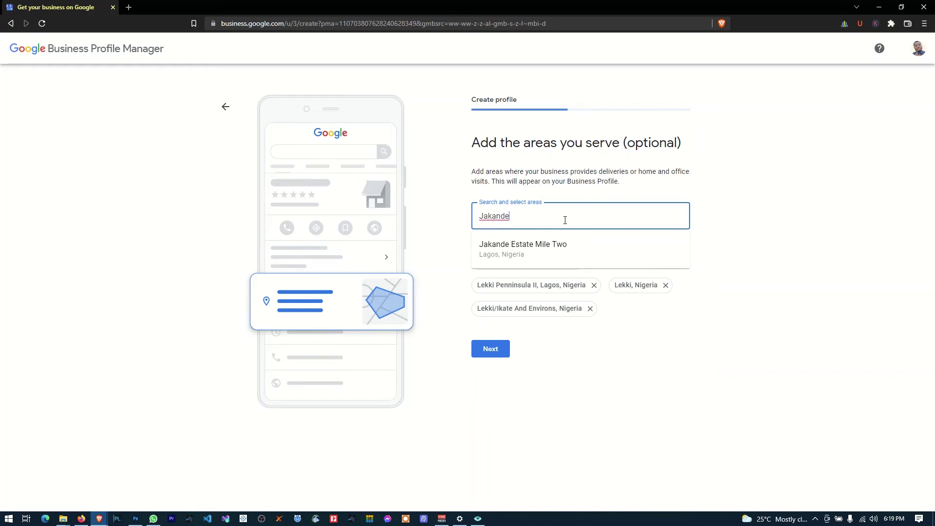
pyautogui.press('BackSpace')
pyautogui.press('BackSpace')
pyautogui.press('BackSpace')
pyautogui.press('BackSpace')
pyautogui.press('BackSpace')
pyautogui.press('BackSpace')
pyautogui.press('BackSpace')
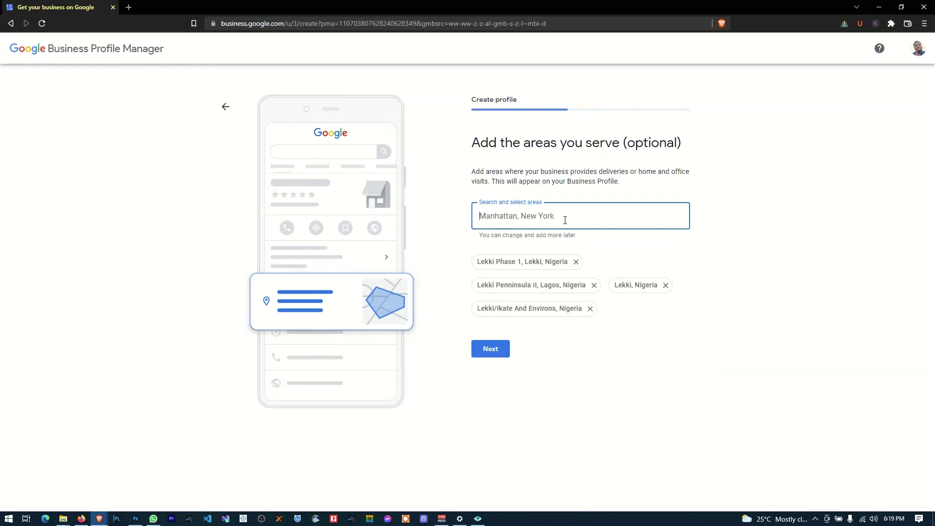
pyautogui.write('Elegushi')
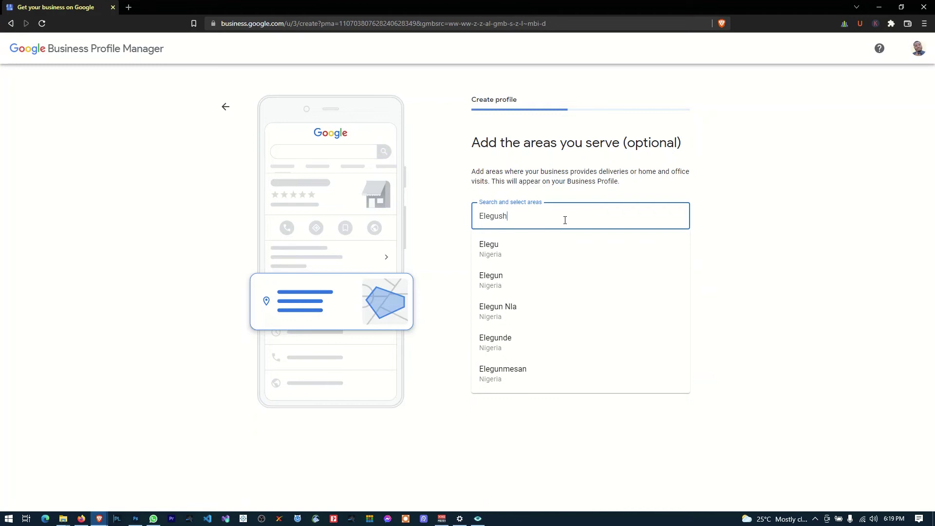
pyautogui.press('BackSpace')
pyautogui.press('BackSpace')
pyautogui.press('BackSpace')
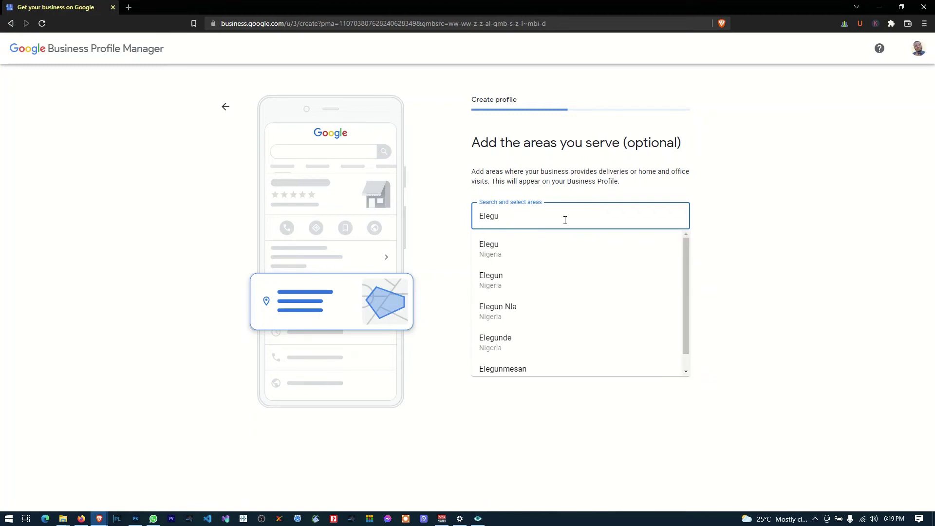
pyautogui.press('Return')
pyautogui.write('V')
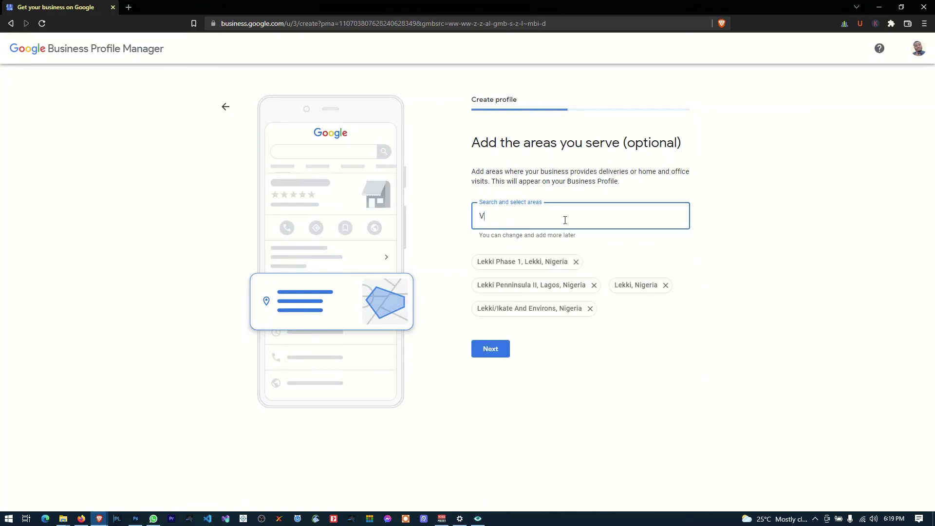
pyautogui.write('ictoria')
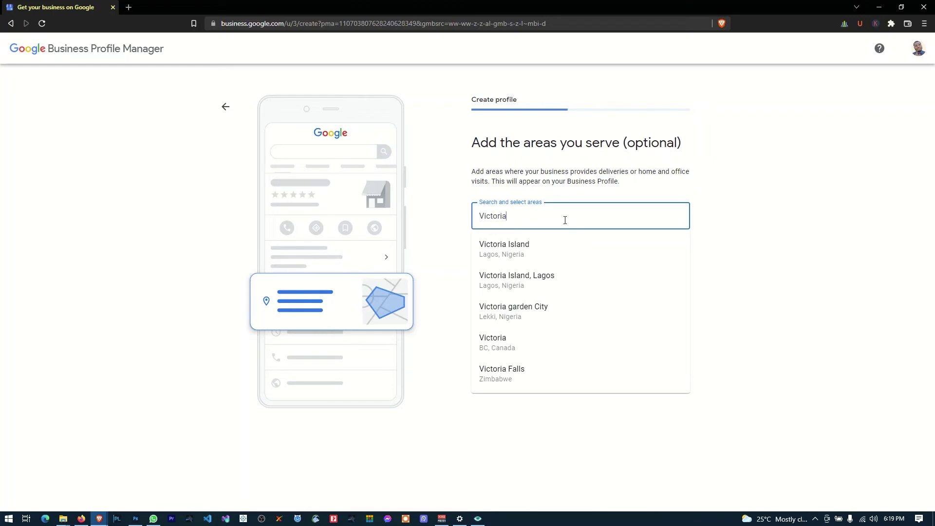
pyautogui.click(534, 257)
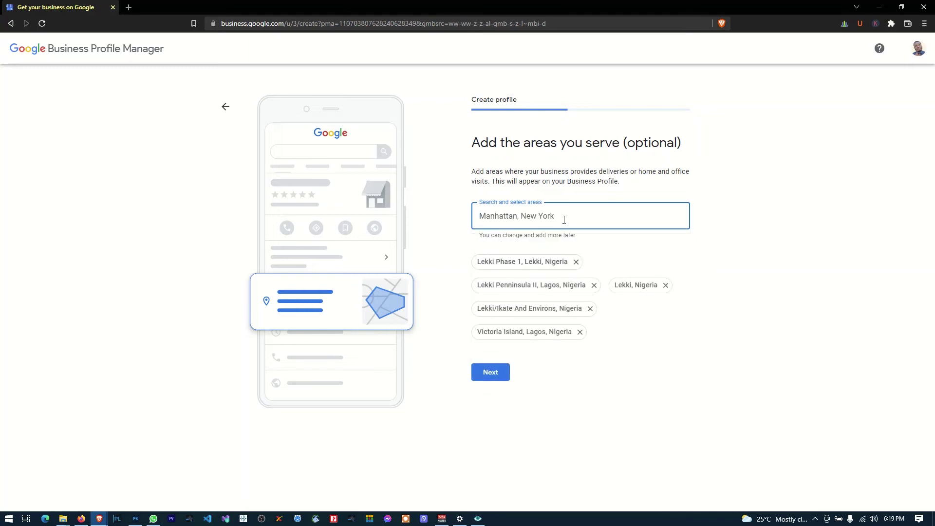
pyautogui.write('VGC')
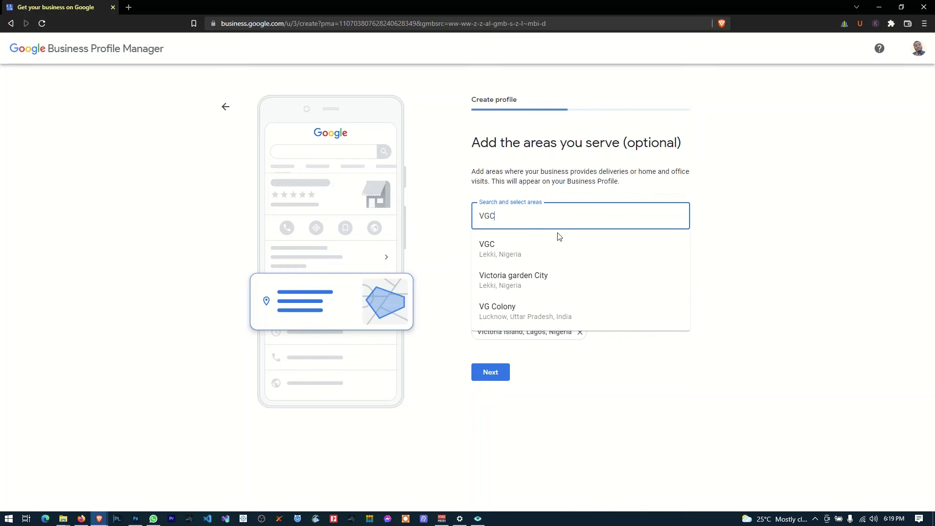
pyautogui.click(537, 256)
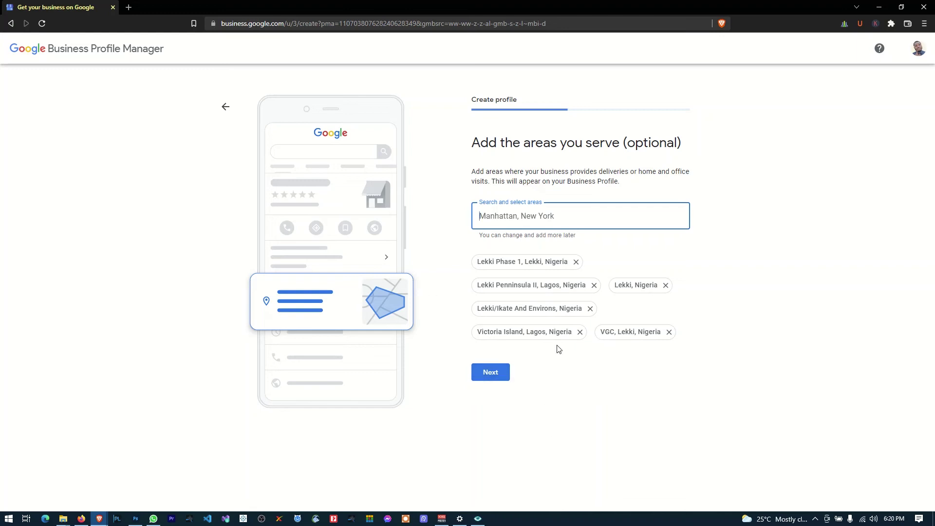
pyautogui.click(497, 378)
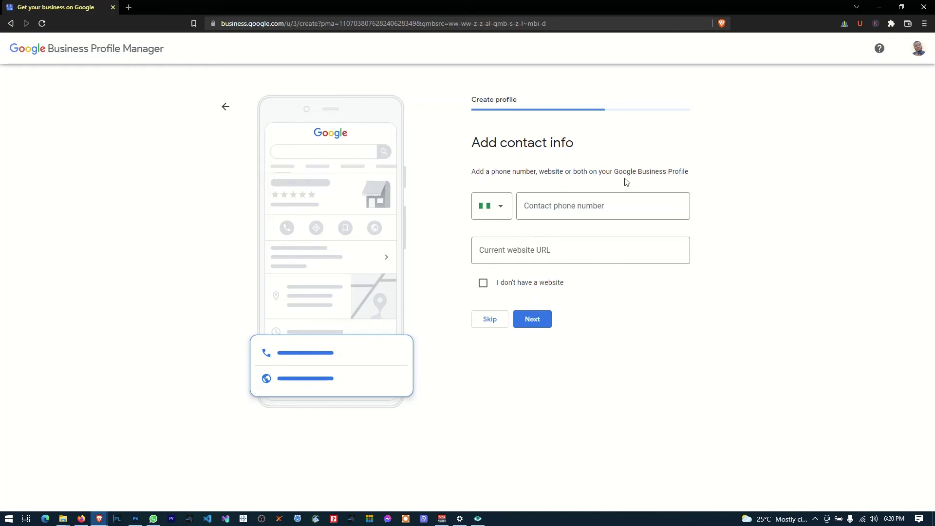
# Enter the business's contact phone number and submit the contact details.
pyautogui.click(591, 208)
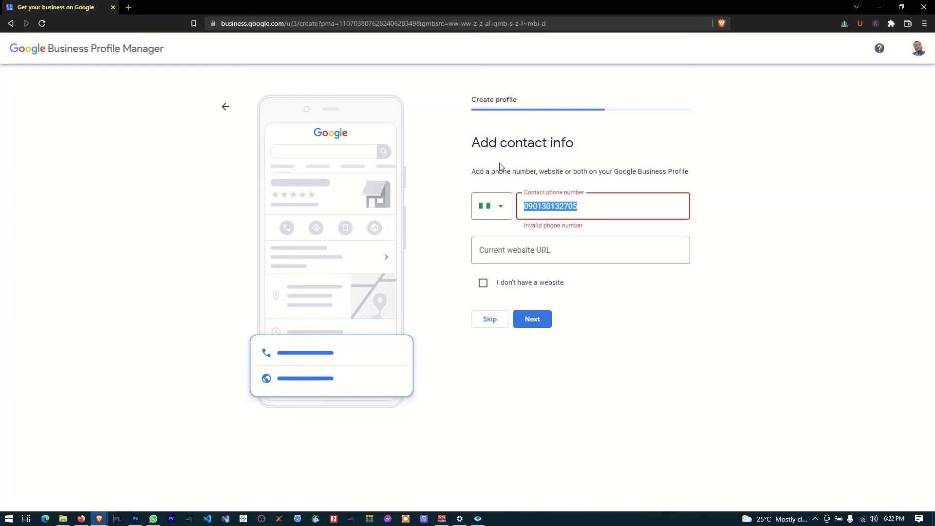
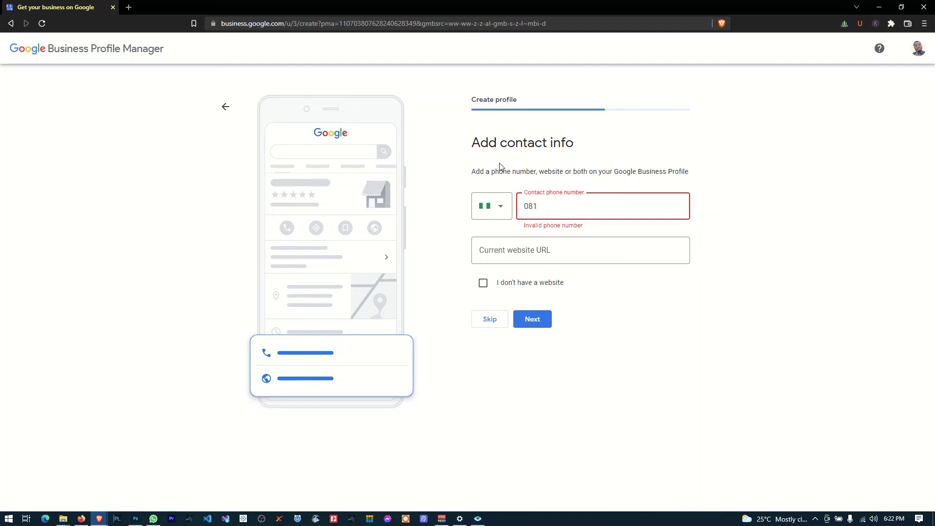
pyautogui.click(533, 323)
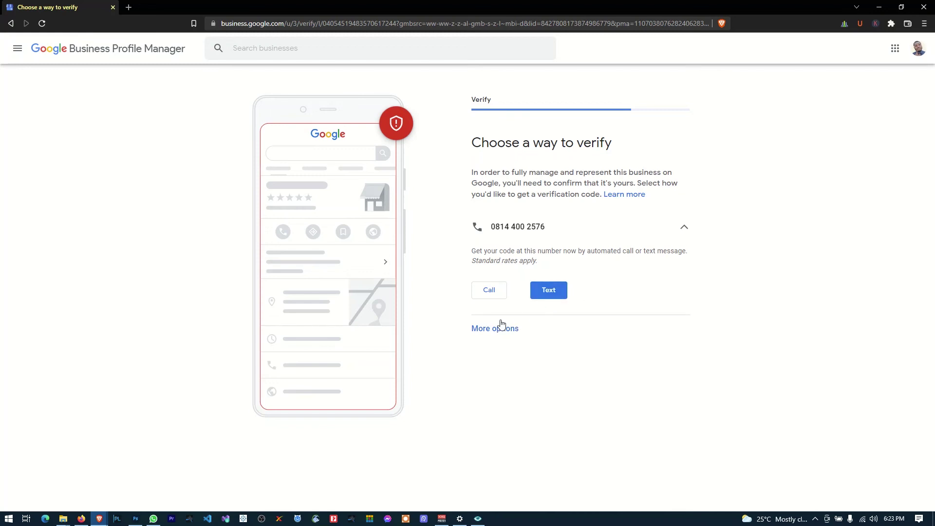
# Choose Text as the verification method so the code arrives by SMS.
pyautogui.click(552, 288)
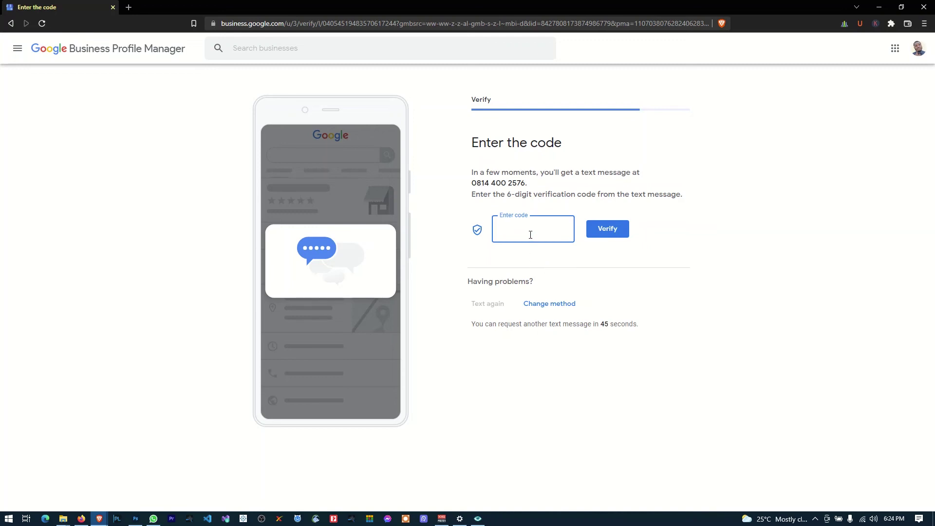
# Enter the 6-digit verification code from the text message and submit it.
pyautogui.click(596, 232)
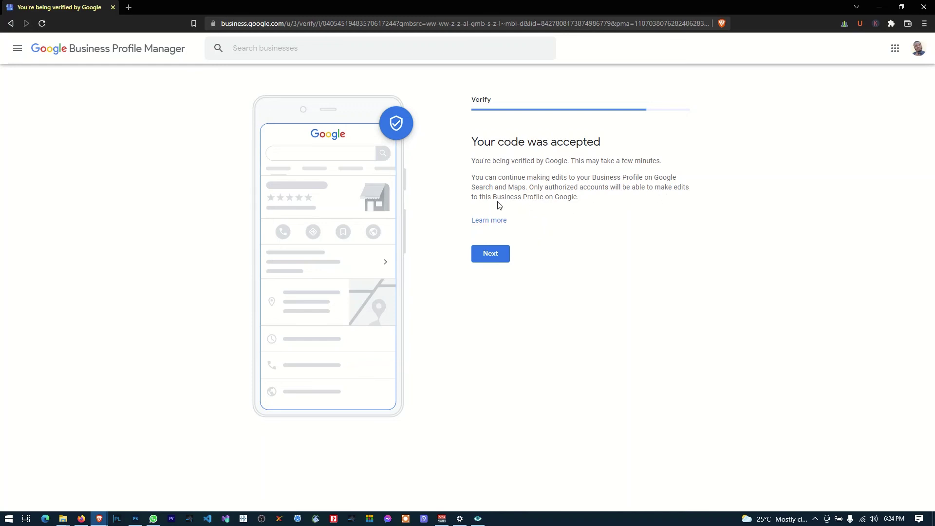
# Continue past the 'Your code was accepted' notice to the business hours step.
pyautogui.click(504, 252)
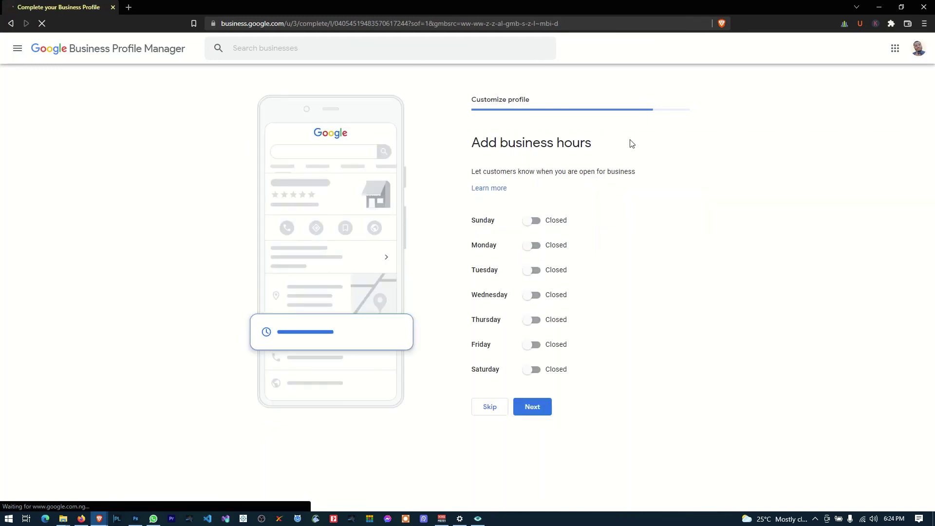
# Mark Sunday through Friday as open 24 hours.
pyautogui.click(530, 220)
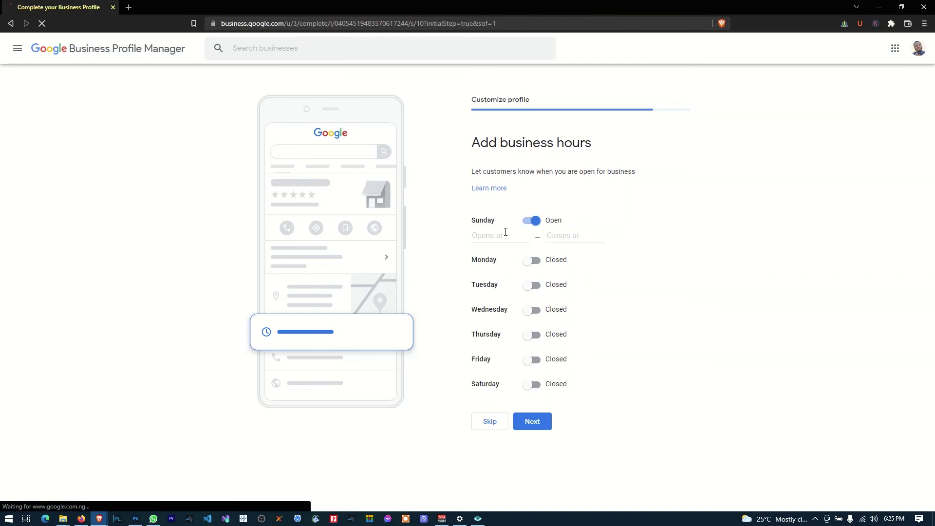
pyautogui.click(502, 236)
pyautogui.click(488, 254)
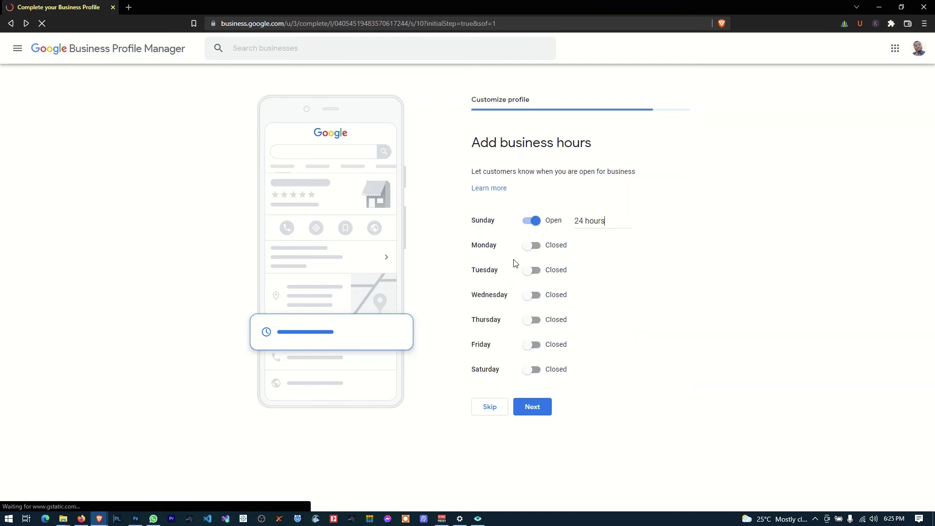
pyautogui.click(535, 246)
pyautogui.click(509, 258)
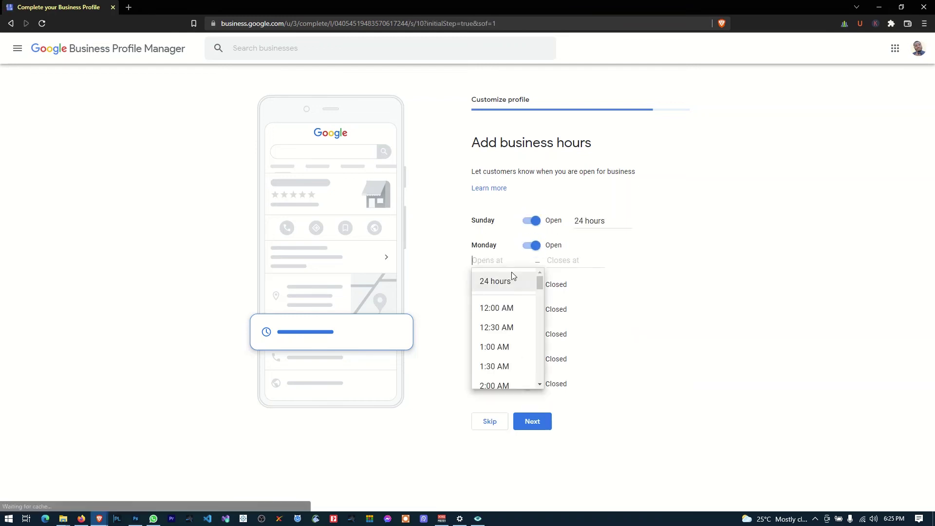
pyautogui.click(515, 275)
pyautogui.click(531, 271)
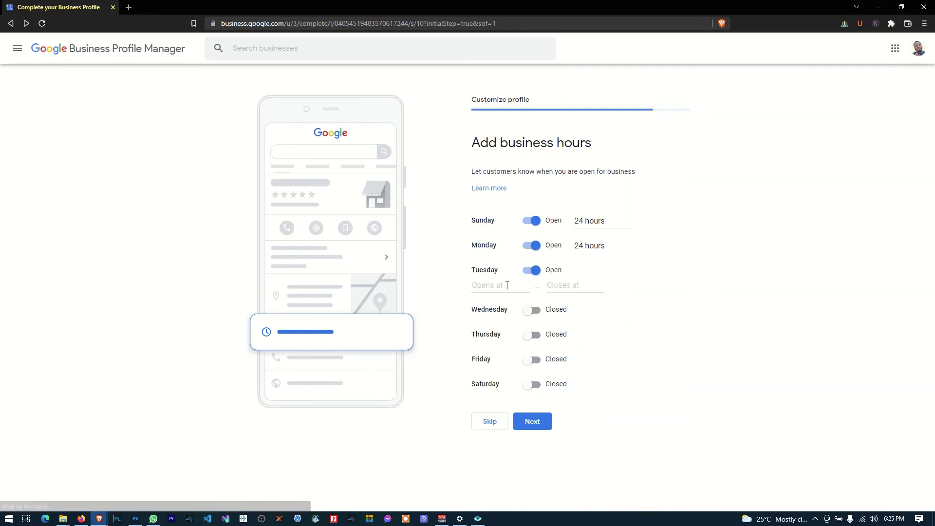
pyautogui.click(508, 285)
pyautogui.click(513, 313)
pyautogui.click(534, 296)
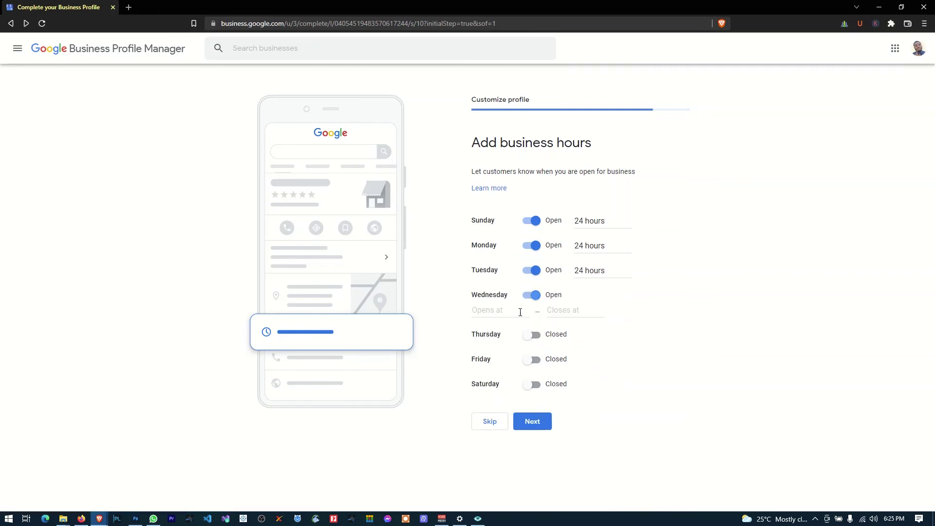
pyautogui.click(504, 312)
pyautogui.click(510, 333)
pyautogui.click(531, 320)
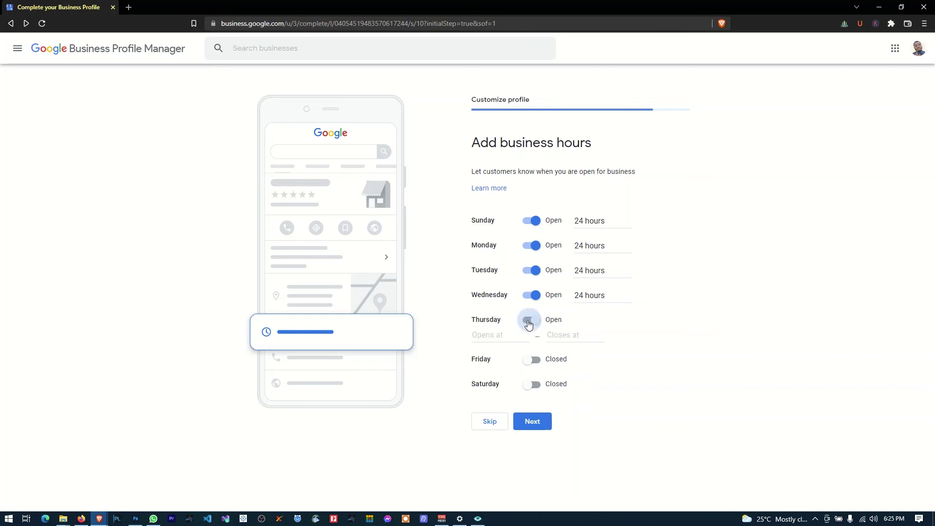
pyautogui.click(502, 331)
pyautogui.click(522, 362)
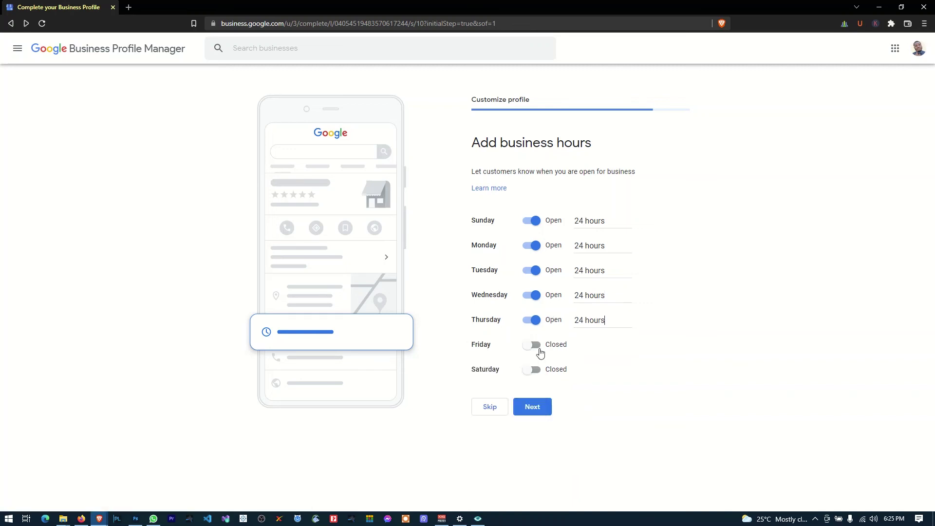
pyautogui.click(534, 345)
pyautogui.click(505, 359)
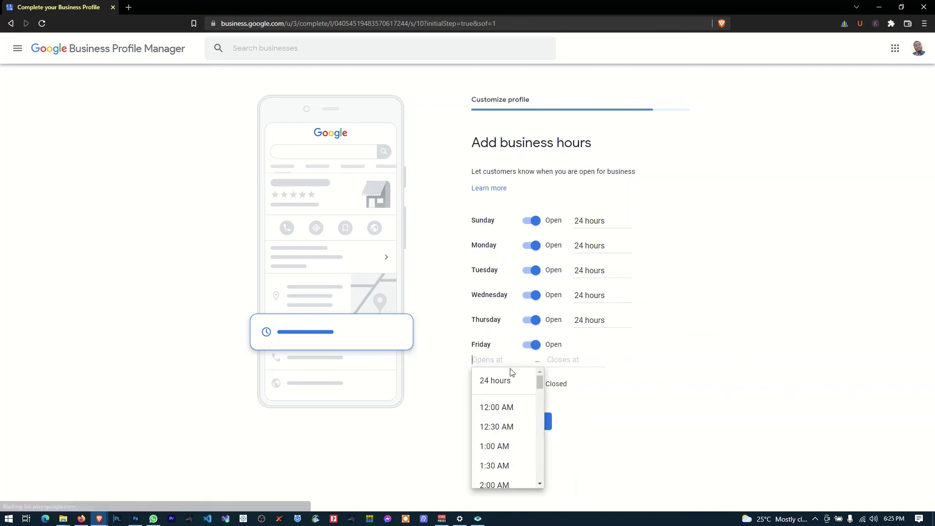
pyautogui.click(512, 379)
# Set Saturday's hours to 12:00 PM–5:00 PM and save the business hours.
pyautogui.click(531, 370)
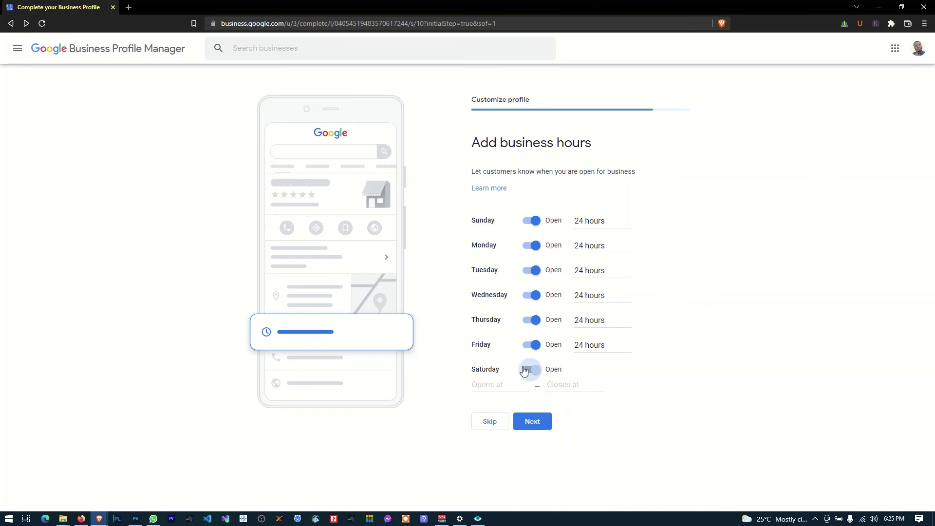
pyautogui.click(495, 385)
pyautogui.click(510, 409)
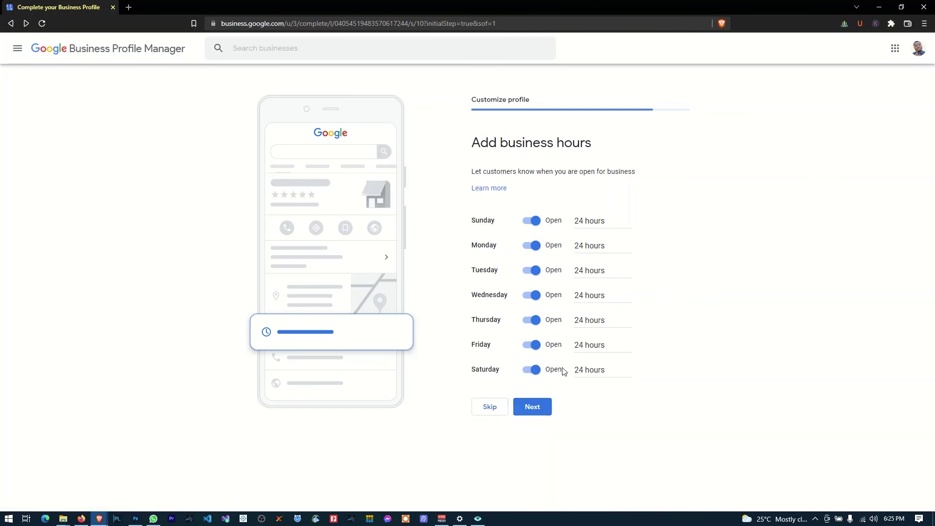
pyautogui.click(535, 371)
pyautogui.click(525, 374)
pyautogui.click(583, 371)
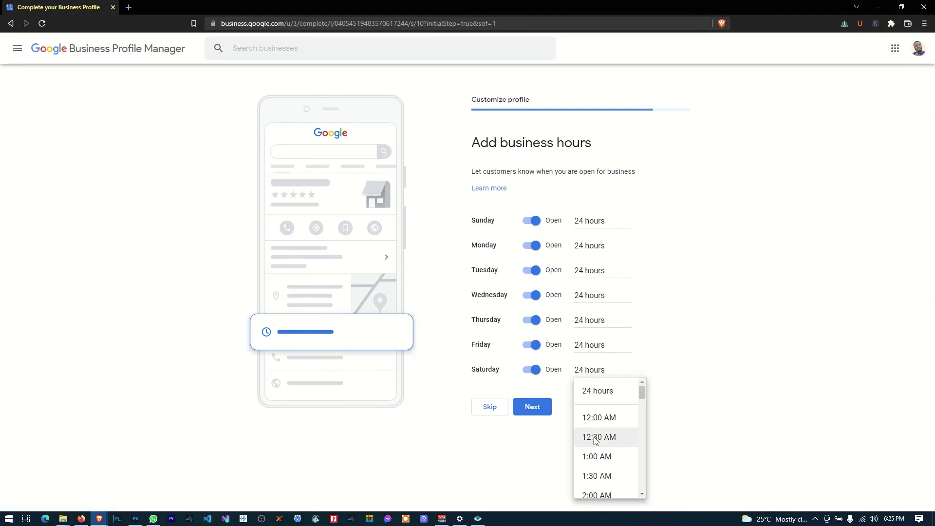
pyautogui.scroll(-1, 608, 460)
pyautogui.scroll(1, 608, 460)
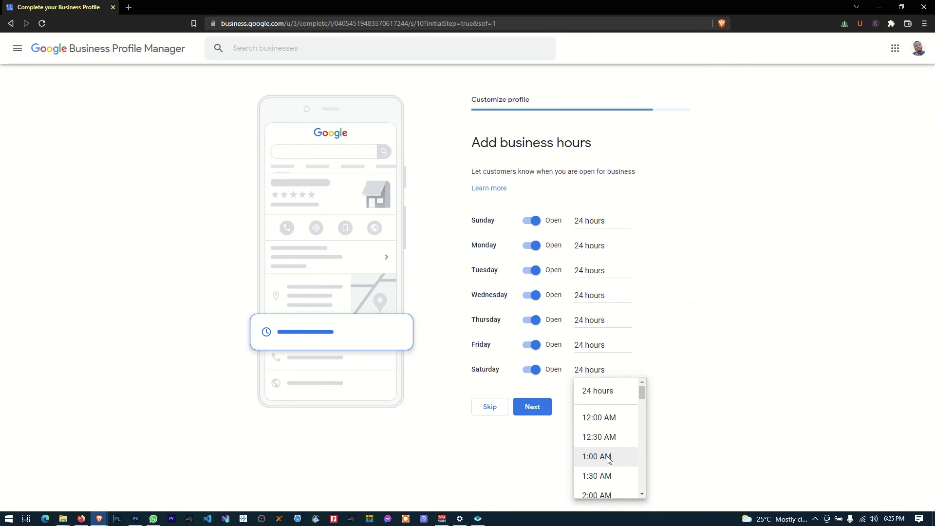
pyautogui.scroll(-1, 608, 461)
pyautogui.scroll(-4, 609, 460)
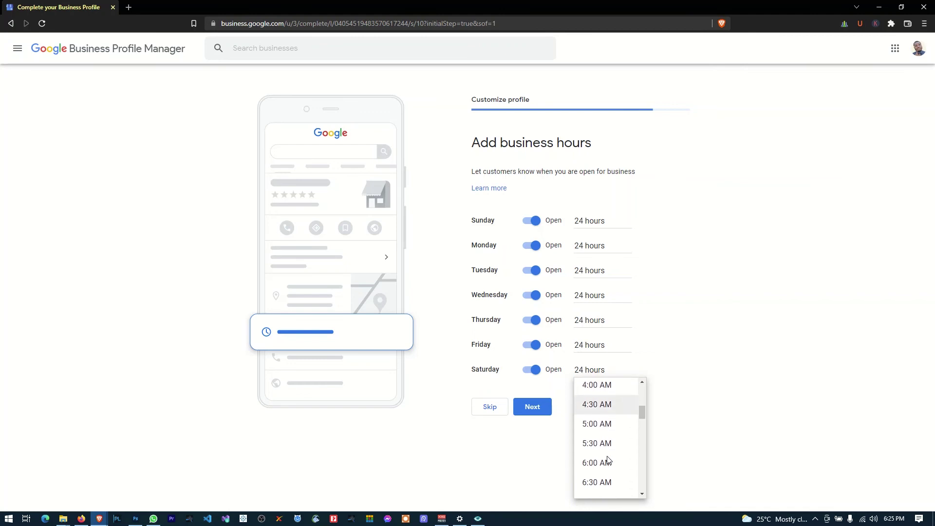
pyautogui.scroll(-2, 608, 461)
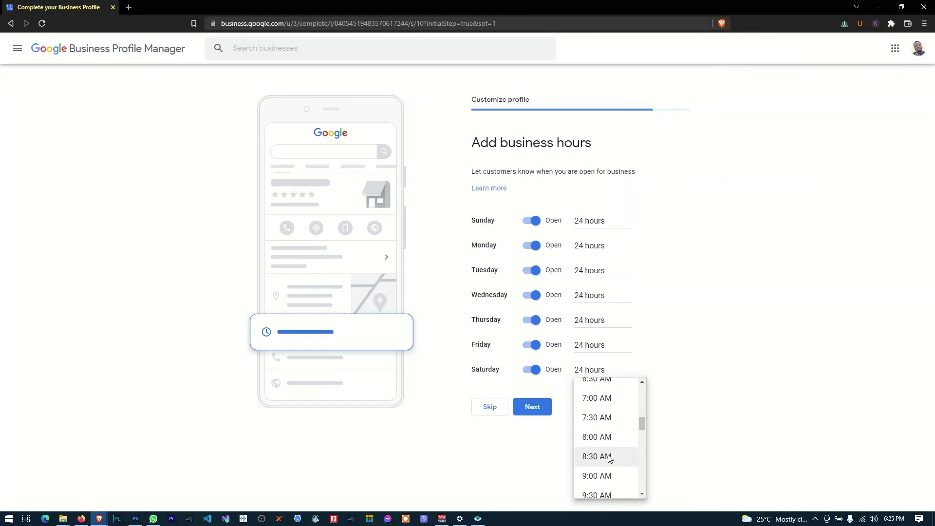
pyautogui.scroll(-4, 608, 458)
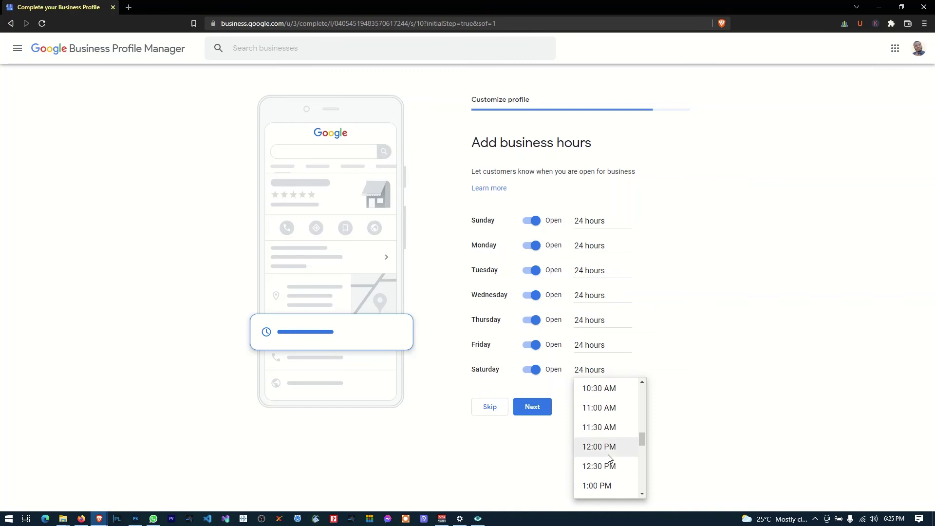
pyautogui.click(610, 452)
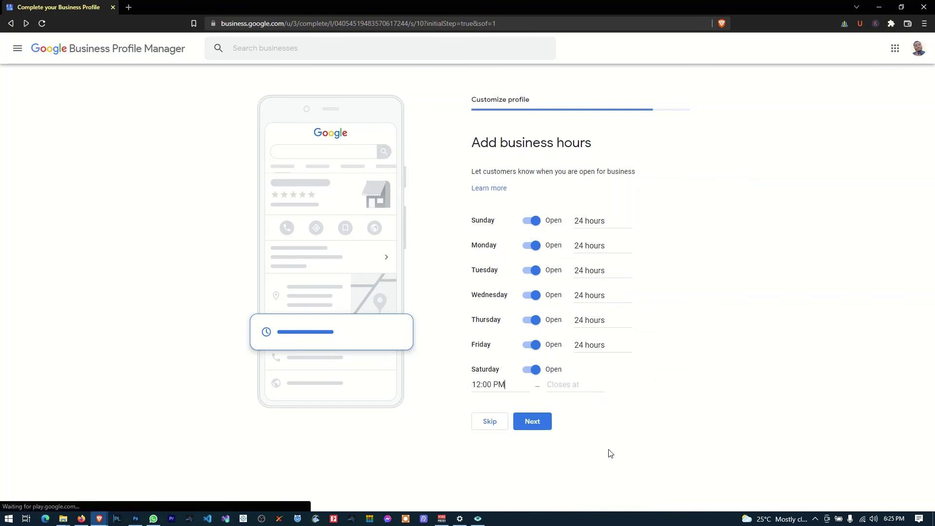
pyautogui.click(554, 383)
pyautogui.scroll(-10, 585, 475)
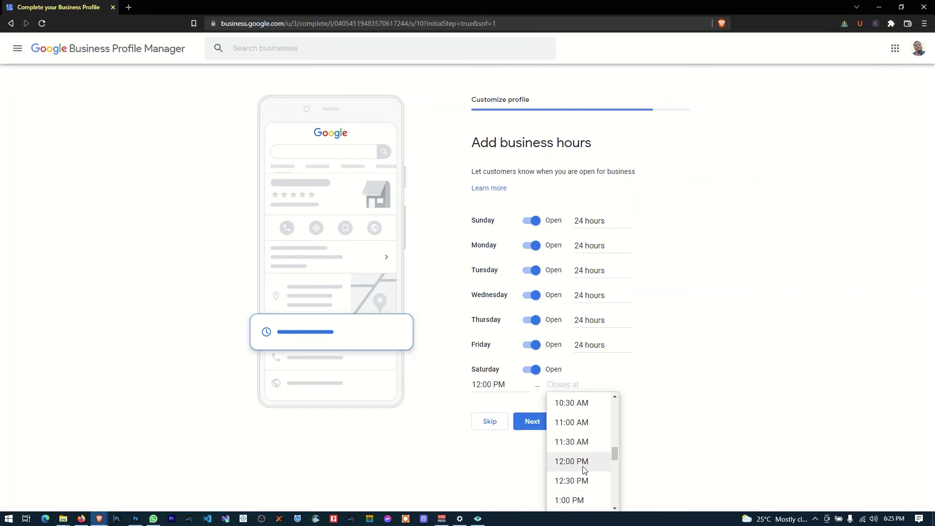
pyautogui.scroll(-7, 585, 470)
pyautogui.scroll(2, 577, 438)
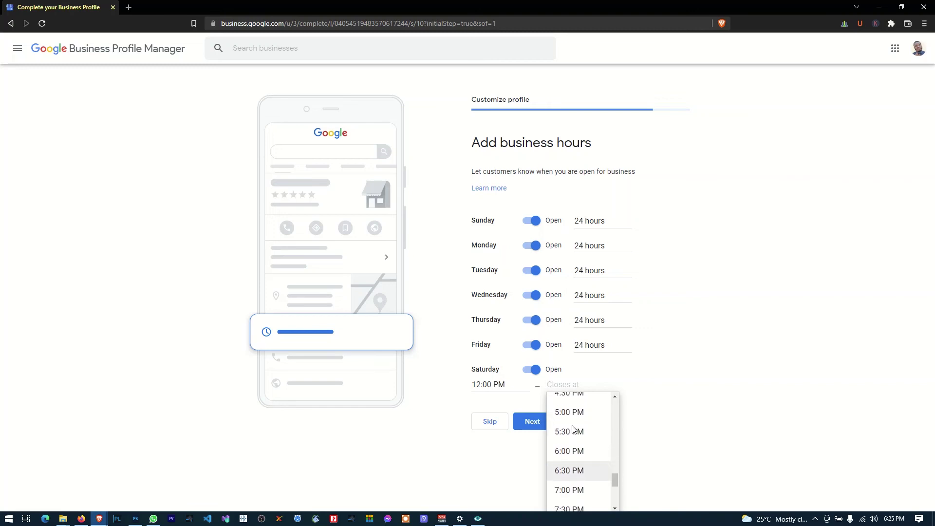
pyautogui.scroll(1, 573, 429)
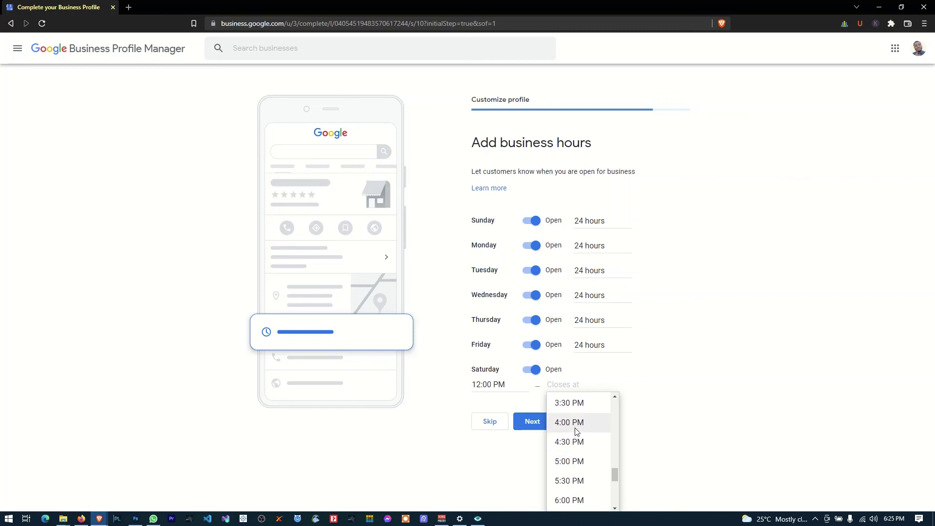
pyautogui.click(582, 465)
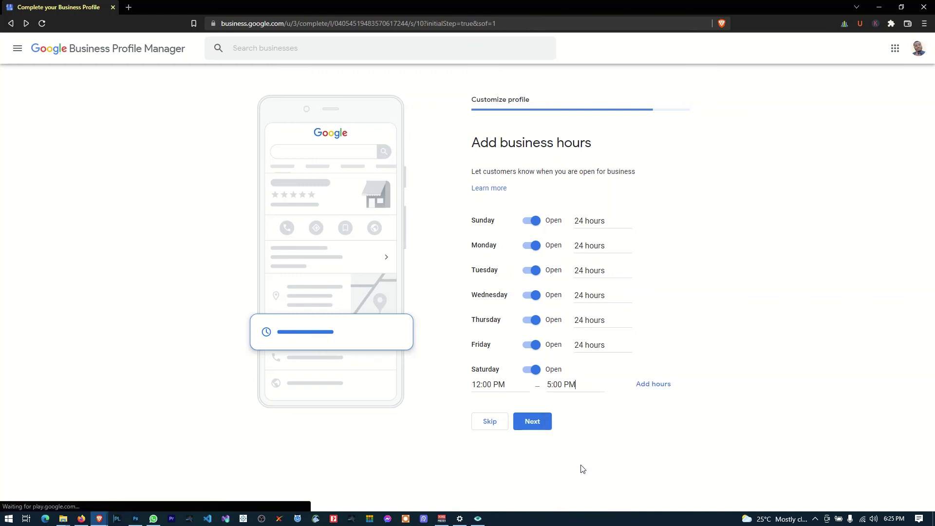
pyautogui.click(533, 425)
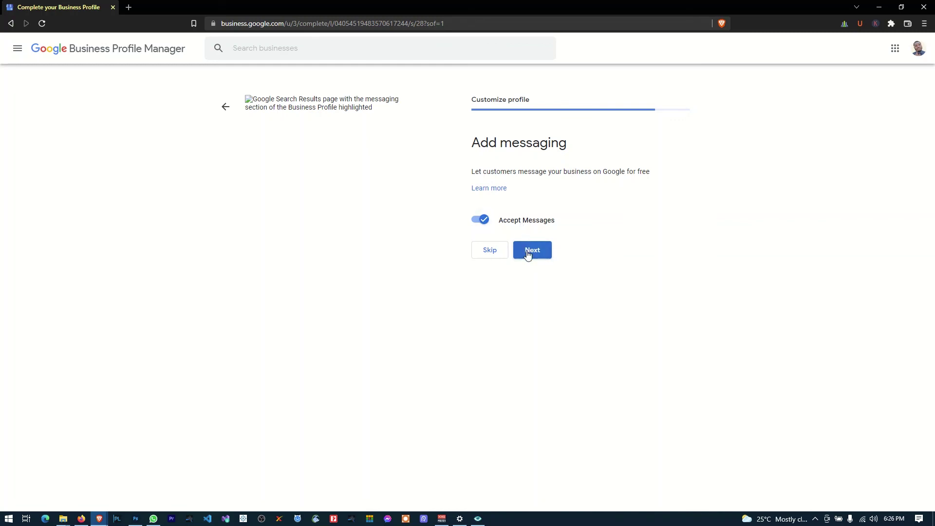
# Leave Accept Messages turned on and continue to the description step.
pyautogui.click(527, 253)
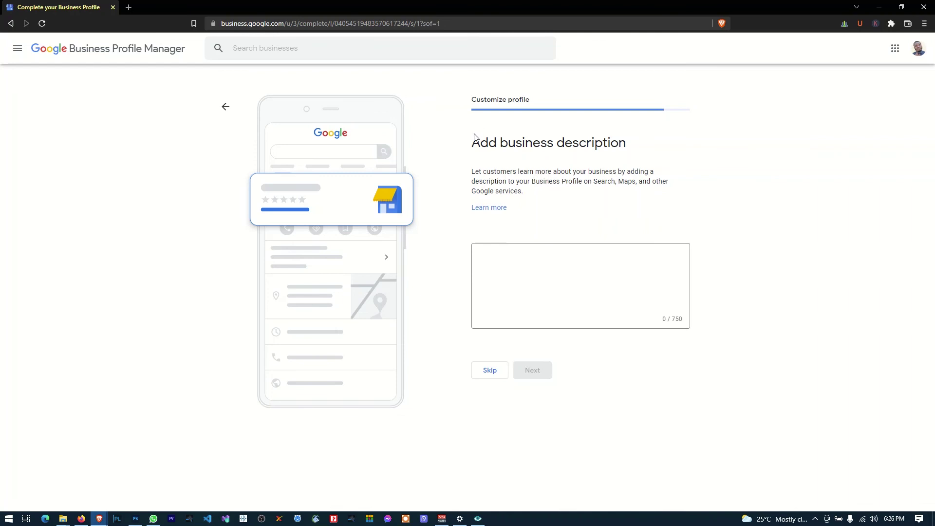
# Add the 478/750-character description of Core Business Center's services and proceed to photos.
pyautogui.moveTo(473, 137); pyautogui.dragTo(636, 159)
pyautogui.click(558, 188)
pyautogui.click(529, 294)
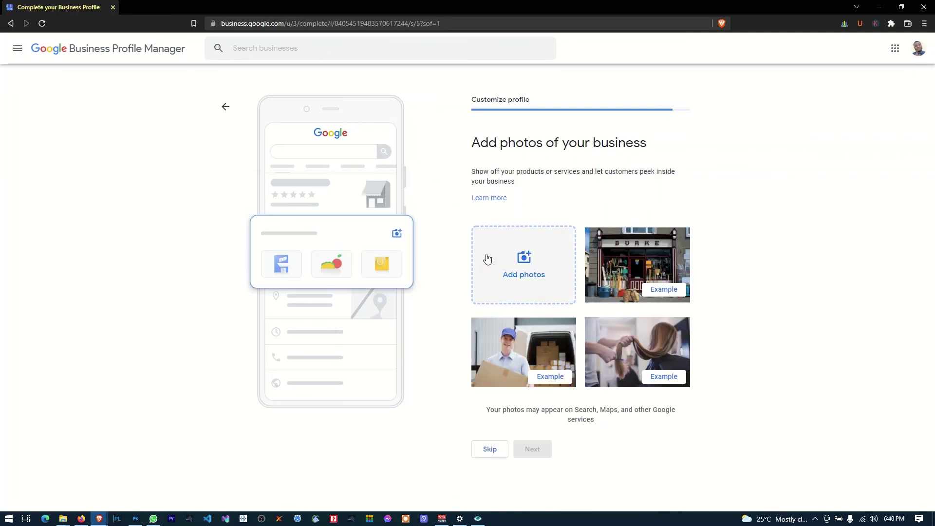
pyautogui.click(230, 112)
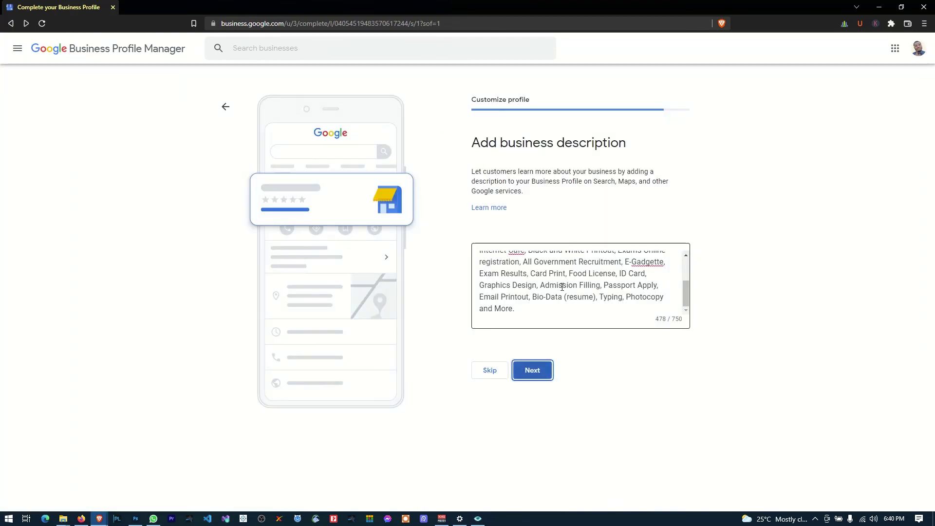
pyautogui.click(562, 287)
pyautogui.scroll(2, 540, 292)
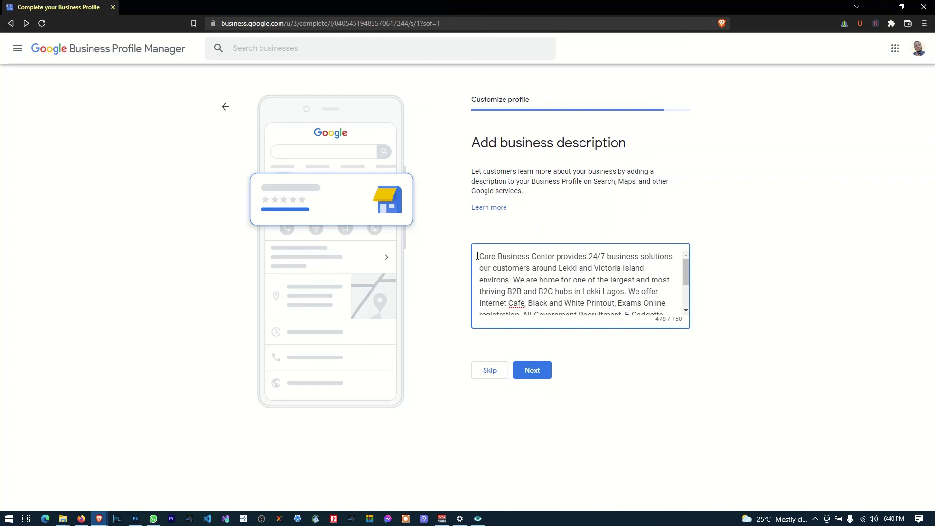
pyautogui.moveTo(477, 256); pyautogui.dragTo(595, 301)
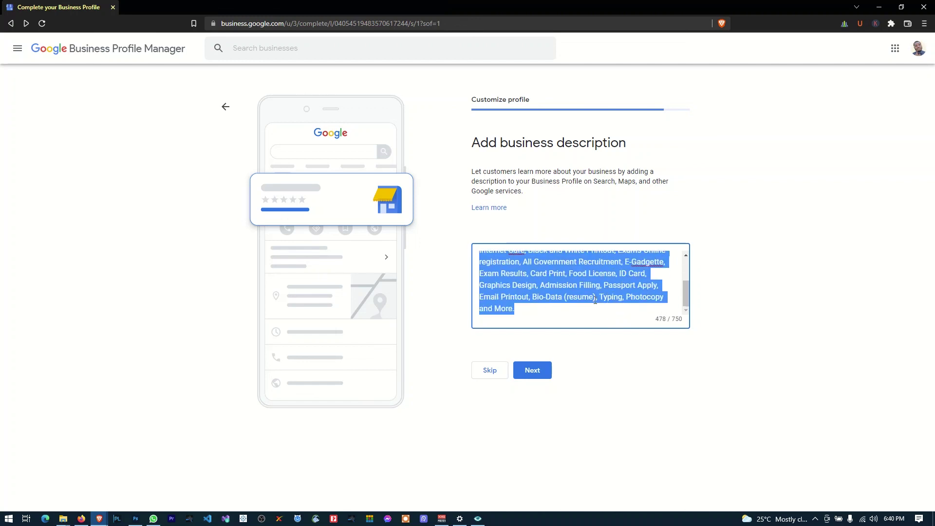
pyautogui.click(596, 301)
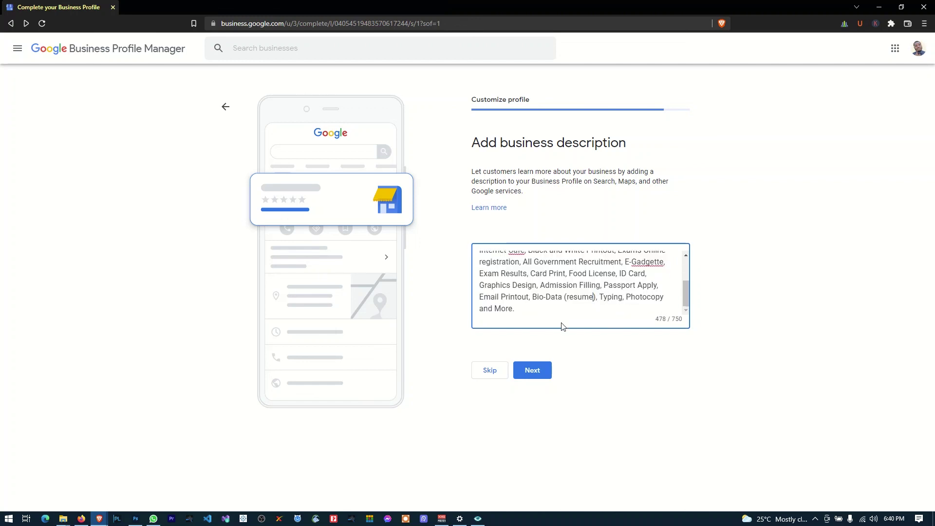
pyautogui.click(533, 371)
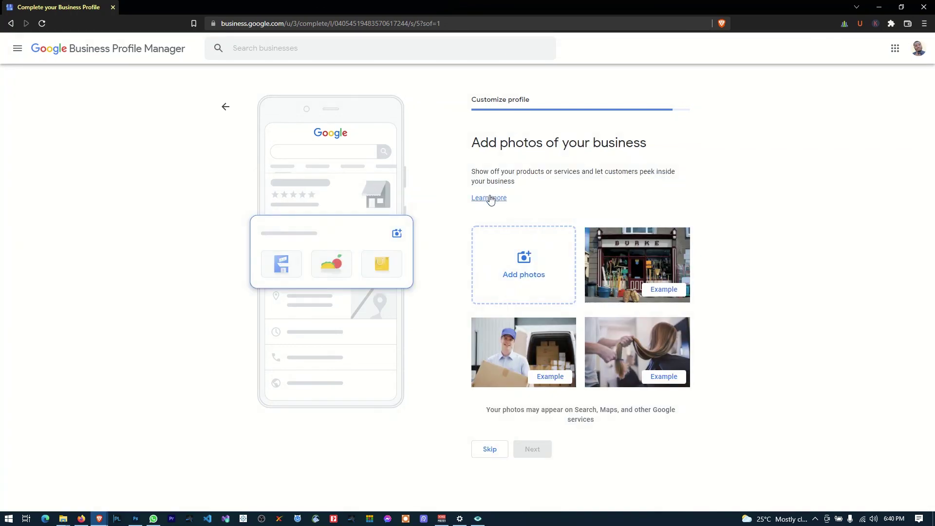
# Skip the 'Add photos of your business' page without uploading any photos.
pyautogui.moveTo(469, 143); pyautogui.dragTo(662, 134)
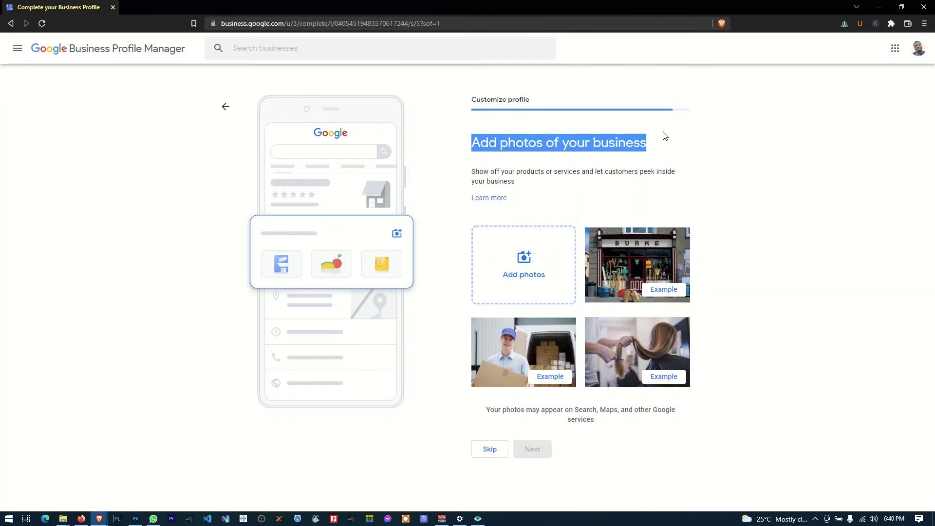
pyautogui.click(585, 136)
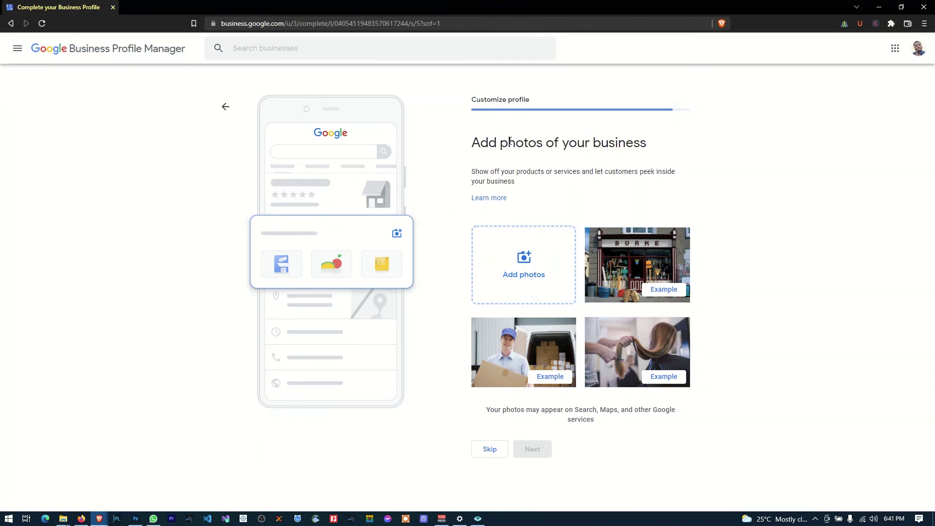
pyautogui.moveTo(482, 143); pyautogui.dragTo(639, 157)
pyautogui.click(656, 155)
pyautogui.click(487, 456)
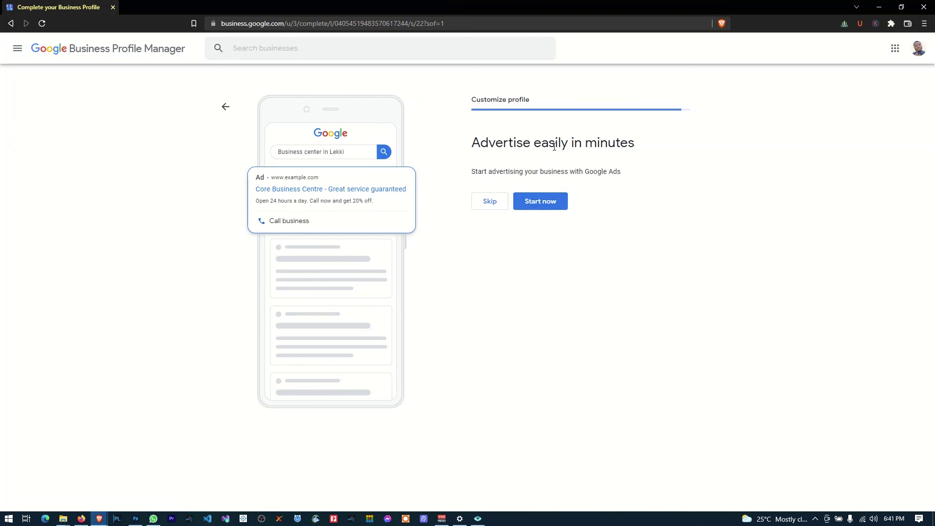
# Skip the 'Advertise easily in minutes' offer and continue past the verification notice.
pyautogui.moveTo(471, 143); pyautogui.dragTo(662, 146)
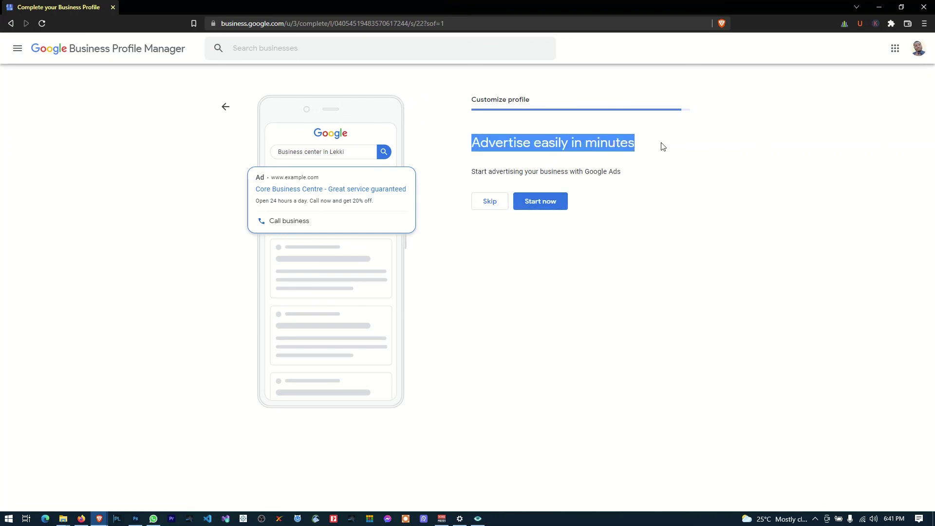
pyautogui.click(567, 169)
pyautogui.click(489, 202)
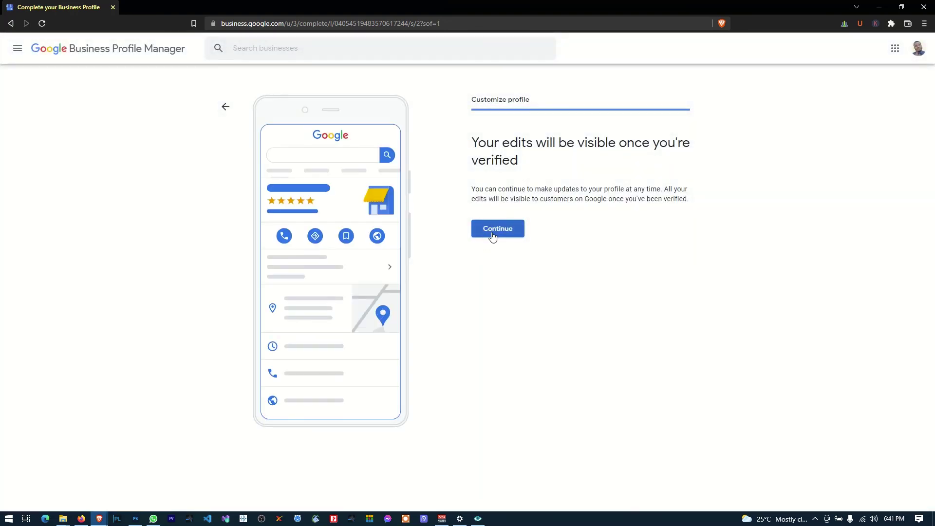
pyautogui.click(493, 236)
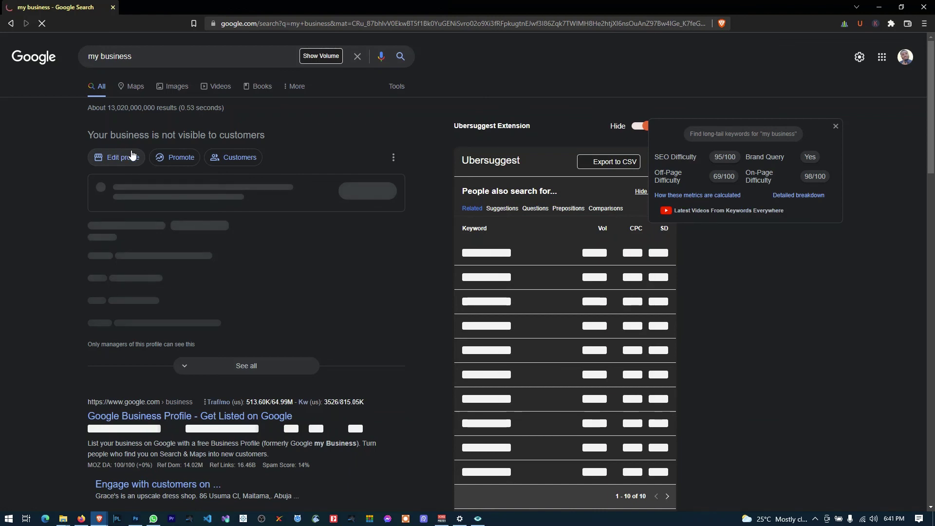
pyautogui.moveTo(88, 136); pyautogui.dragTo(319, 146)
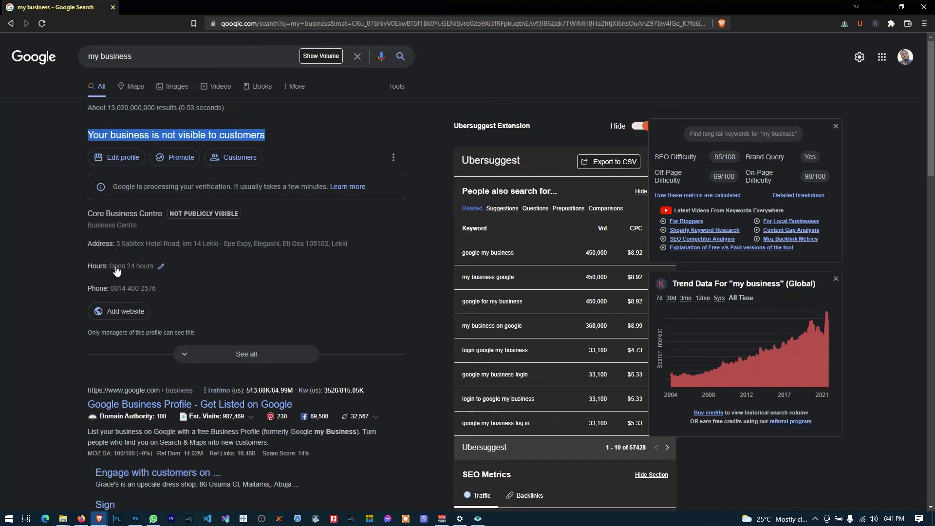
pyautogui.scroll(-2, 243, 298)
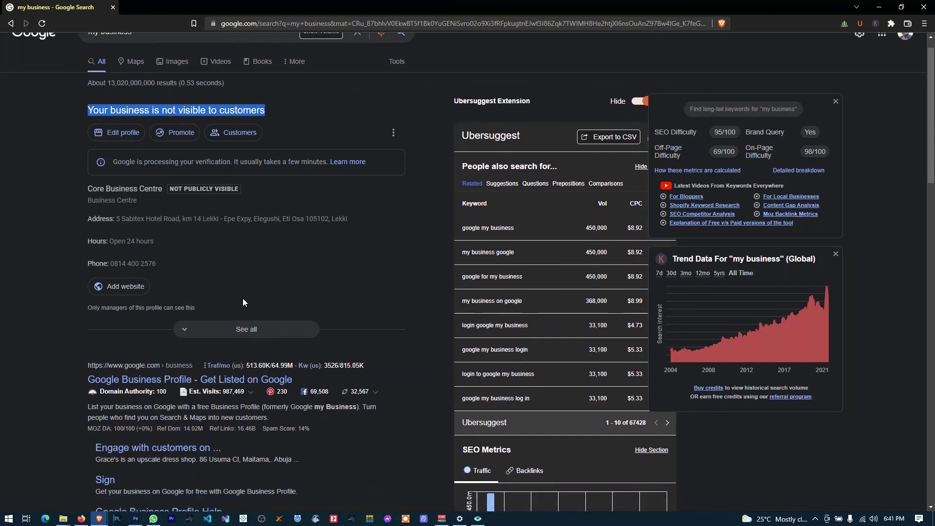
pyautogui.scroll(2, 243, 298)
pyautogui.click(48, 171)
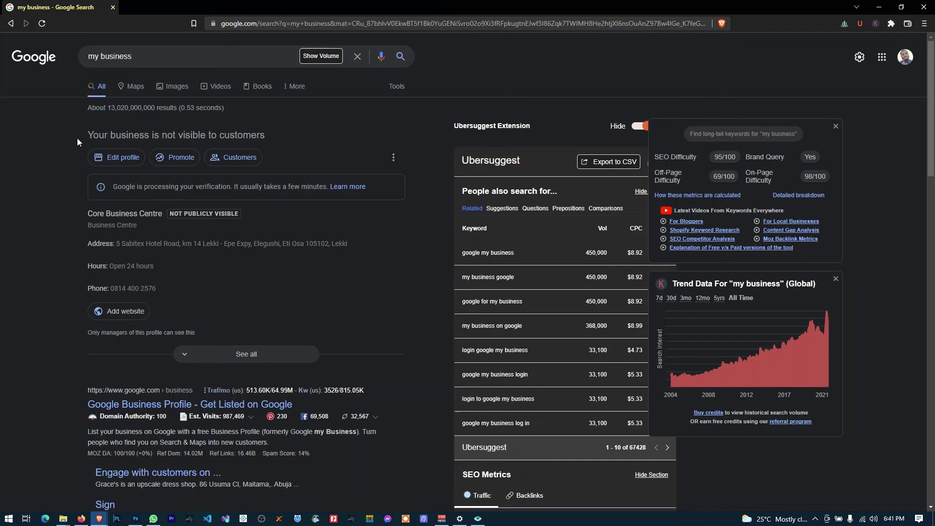
pyautogui.moveTo(77, 139); pyautogui.dragTo(172, 133)
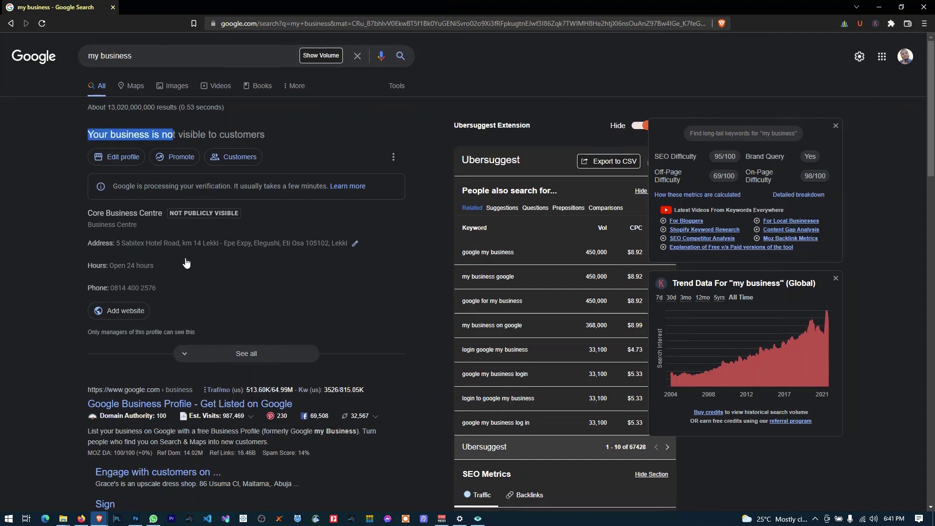
pyautogui.scroll(-9, 197, 267)
pyautogui.scroll(9, 208, 272)
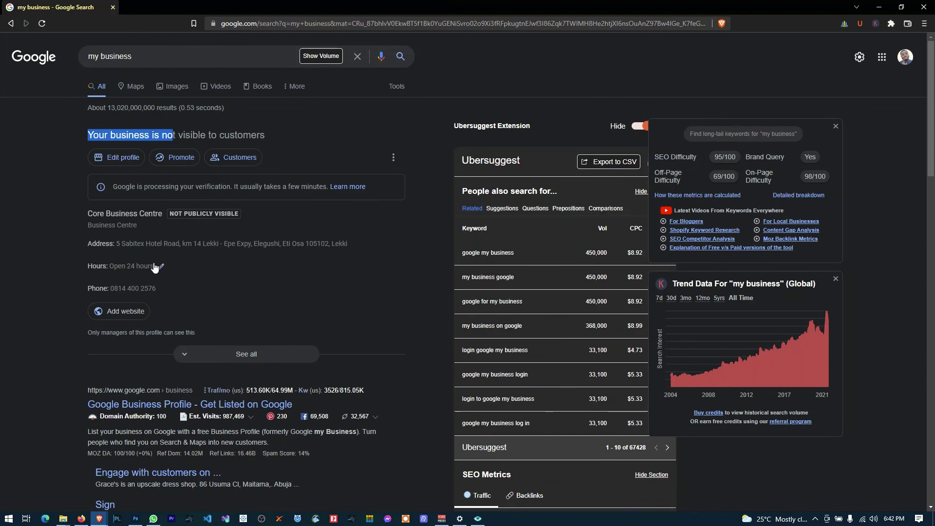
pyautogui.scroll(-4, 151, 309)
pyautogui.scroll(4, 154, 313)
pyautogui.click(89, 134)
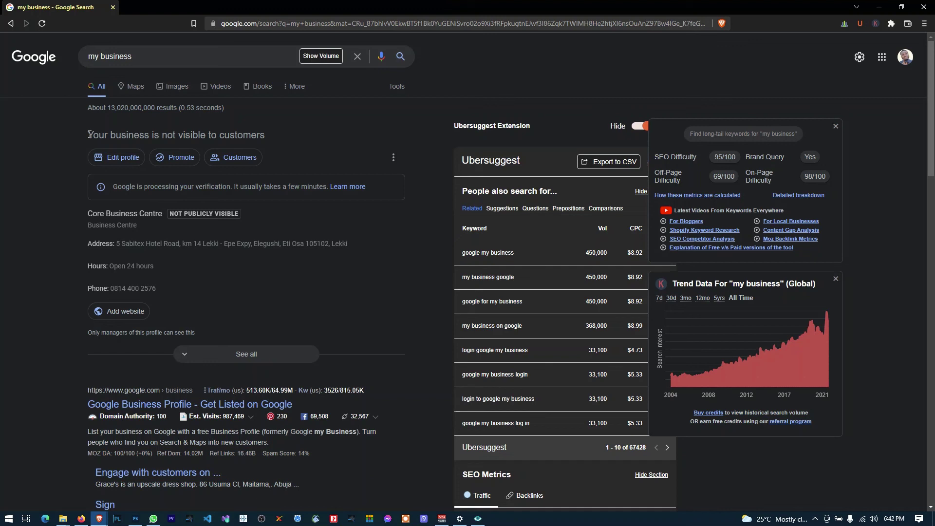
pyautogui.moveTo(90, 134); pyautogui.dragTo(273, 140)
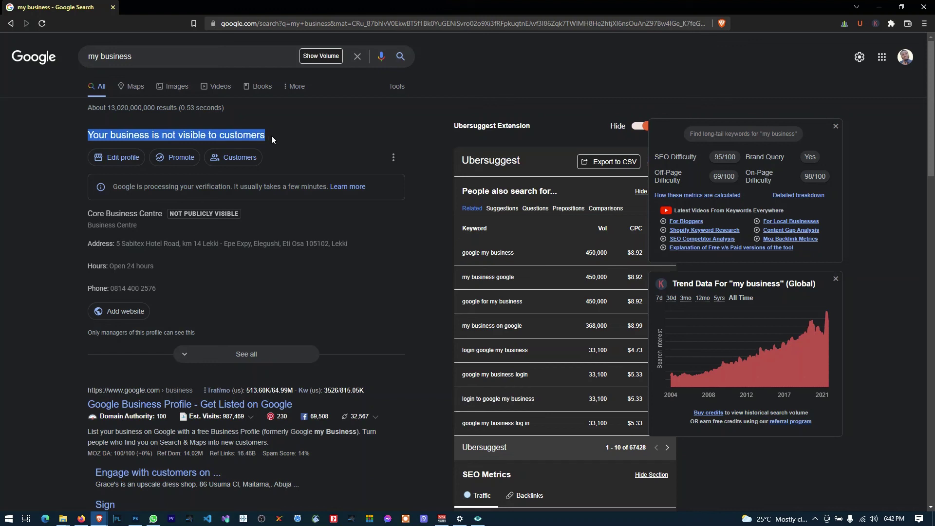
pyautogui.click(91, 134)
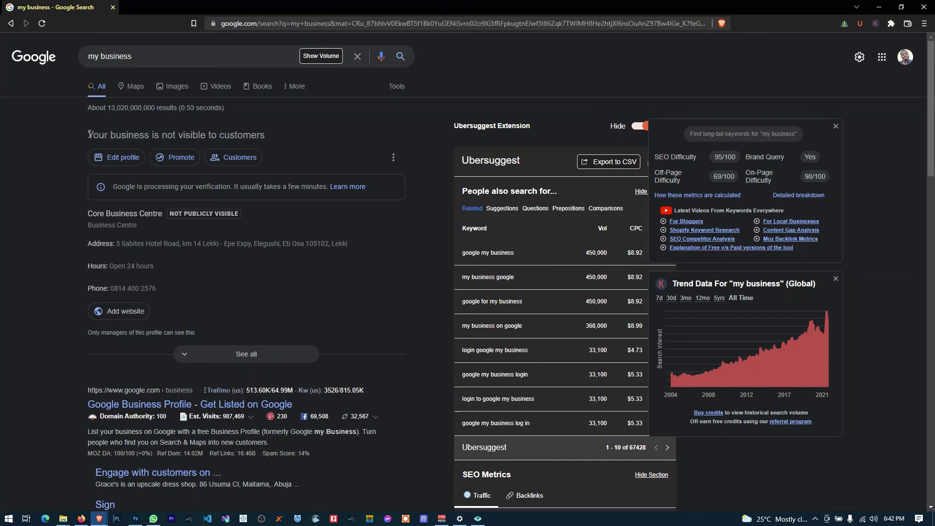
pyautogui.moveTo(90, 134); pyautogui.dragTo(151, 132)
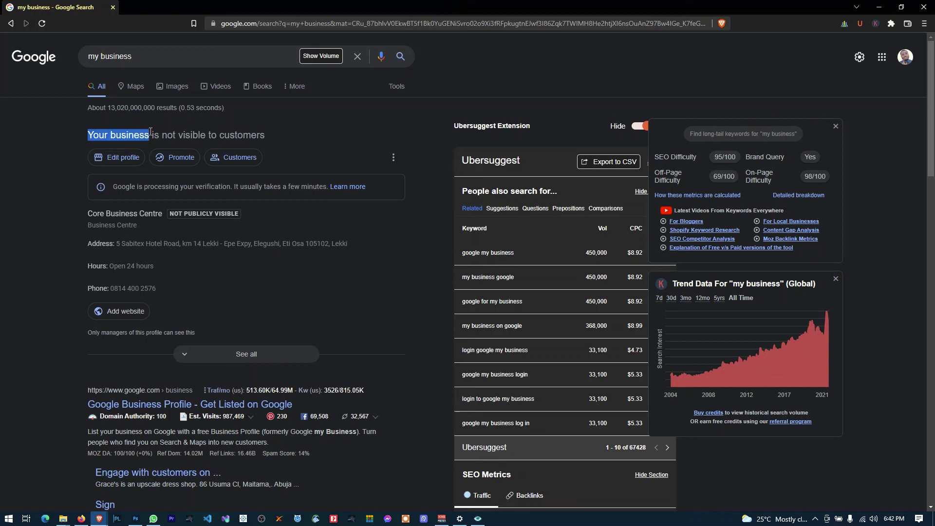